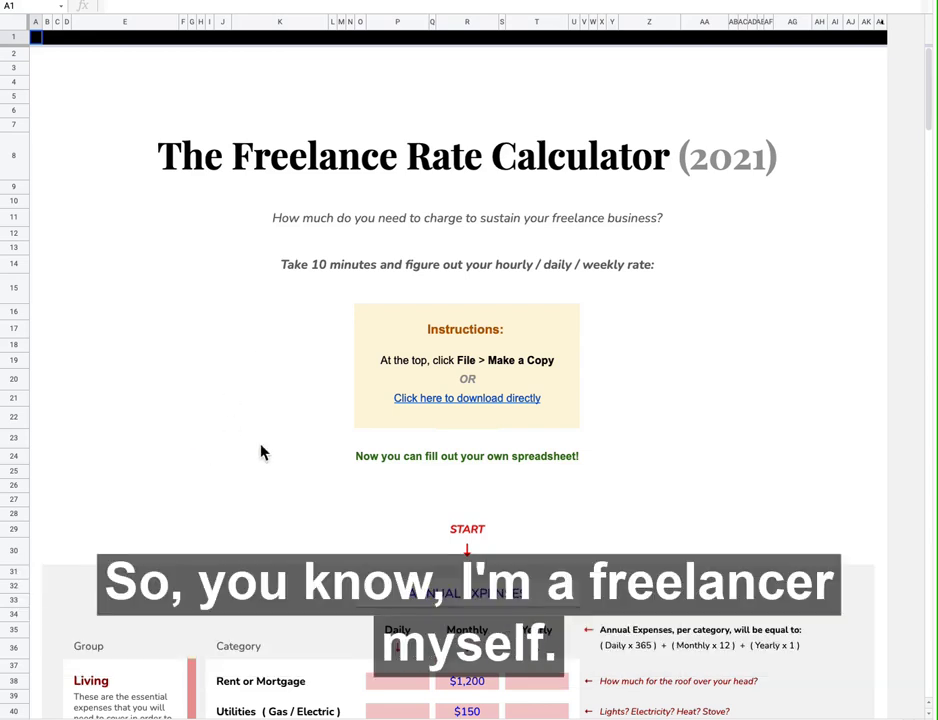
- Scroll down from the title and instructions to the Annual Expenses Living rows, starting with $1,200 rent
scroll(262, 452, "down", 2)
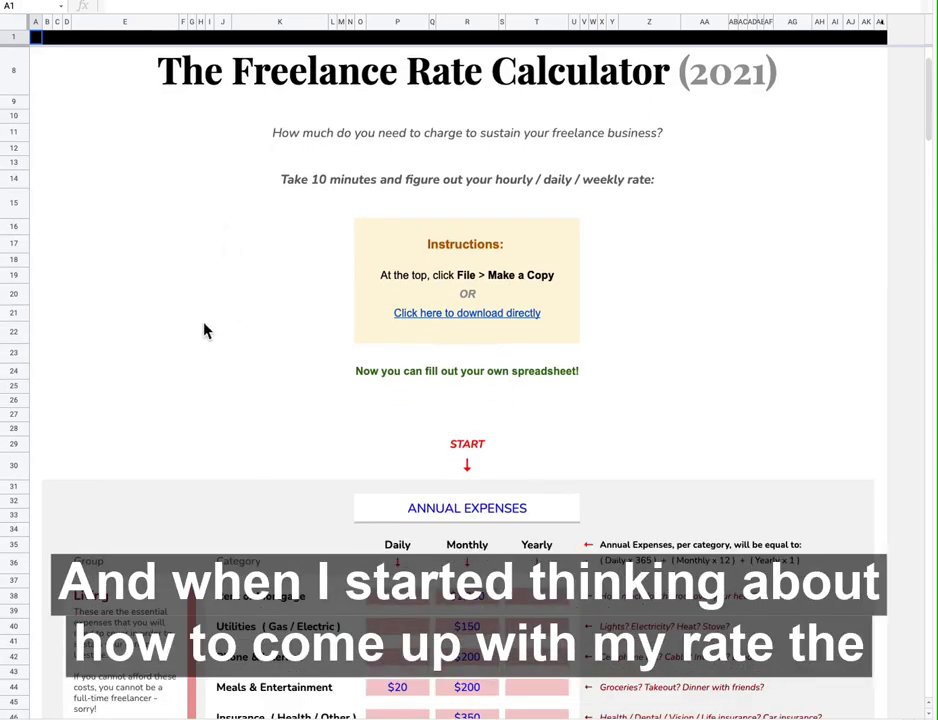
scroll(207, 333, "down", 3)
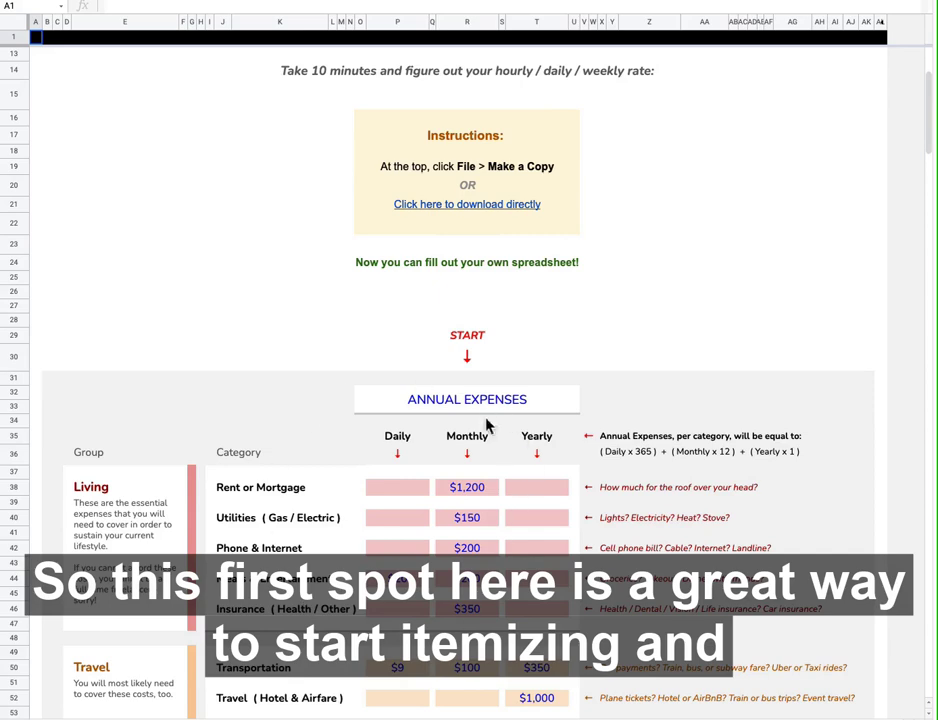
- Scroll through the Living, Travel and Business I–III rows to the annual totals summing to $56,455
scroll(488, 414, "down", 5)
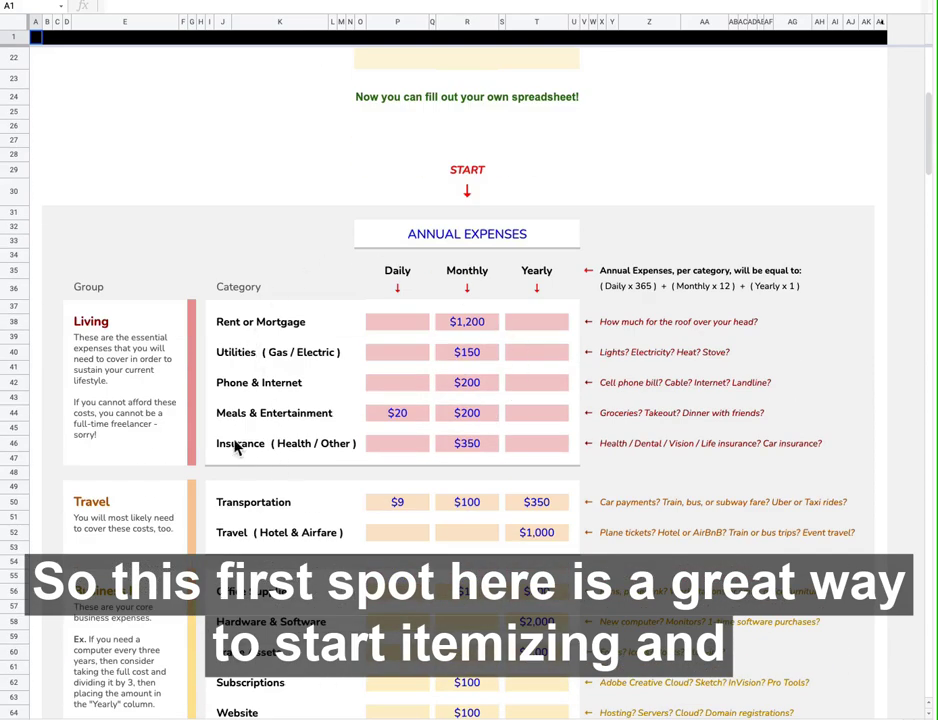
scroll(330, 390, "down", 1)
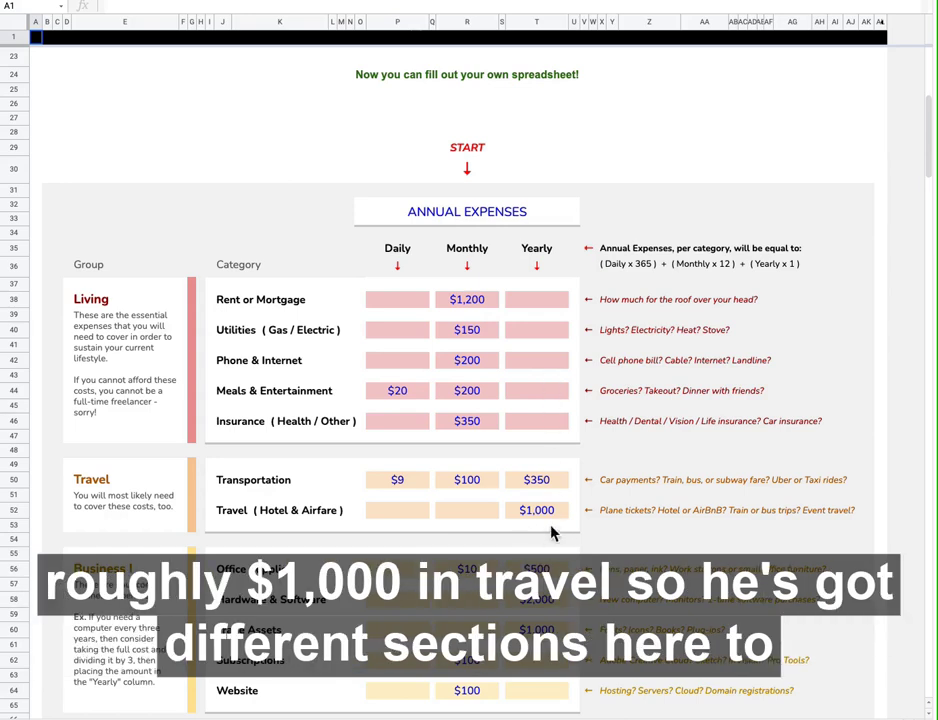
scroll(266, 480, "down", 1)
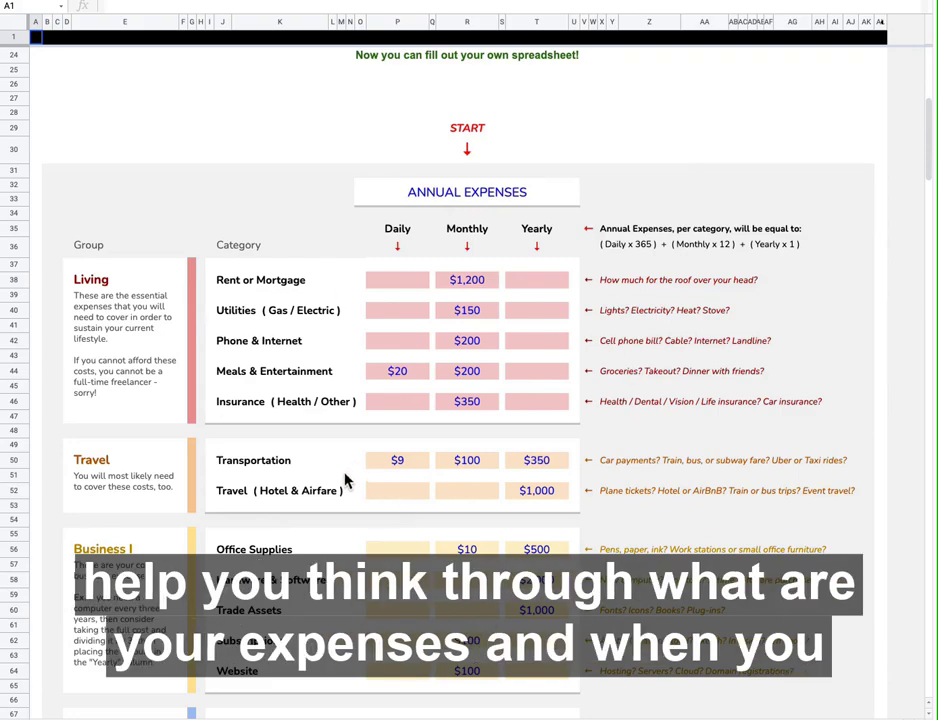
scroll(345, 481, "down", 10)
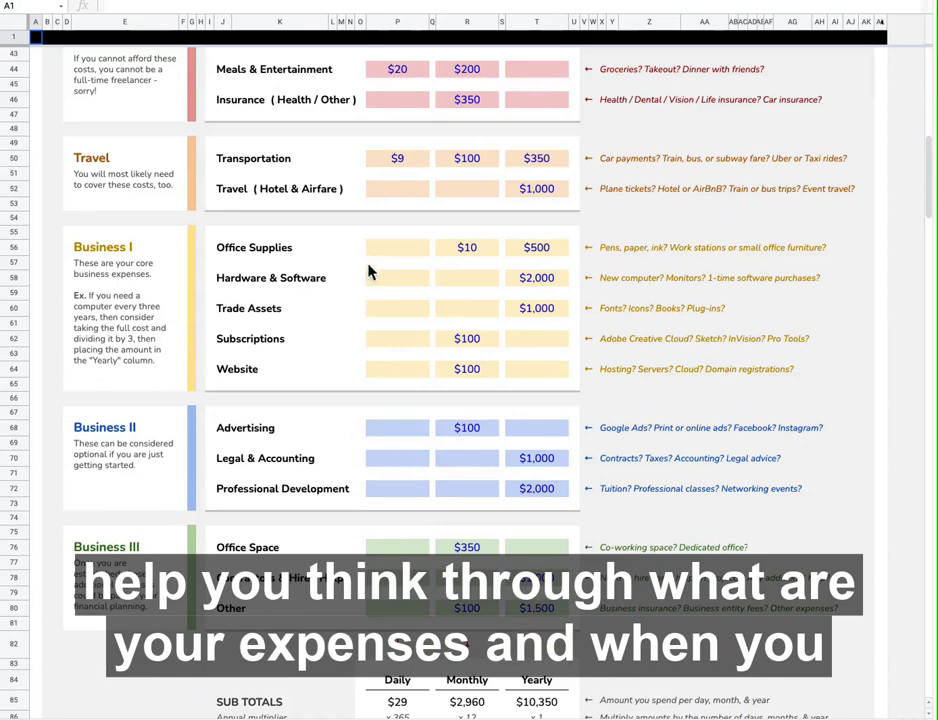
scroll(337, 509, "down", 6)
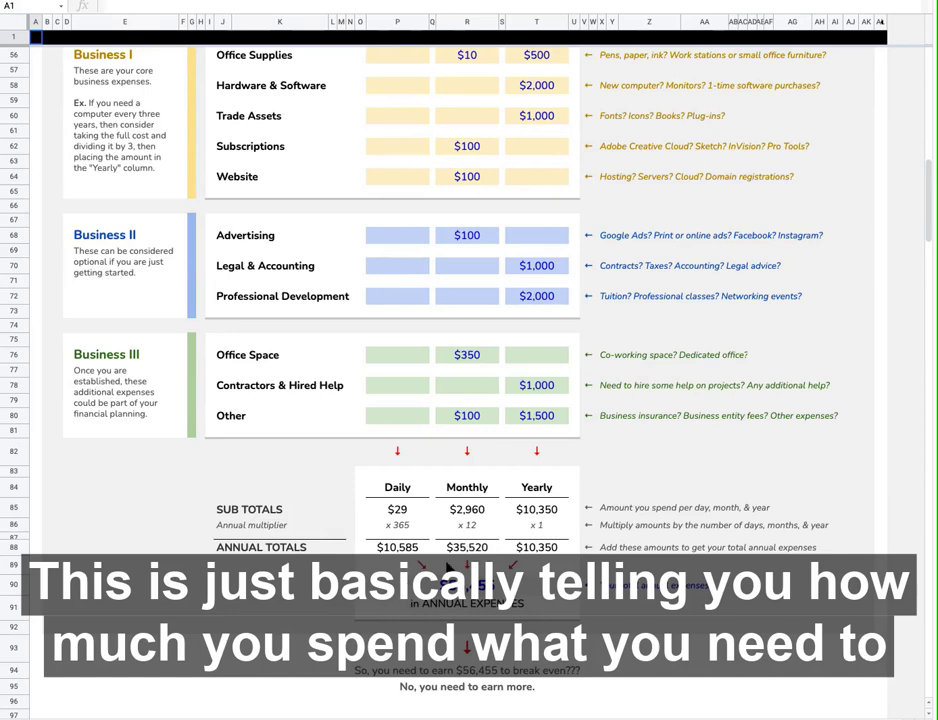
- Scroll to the How to Break Even formula: Expenses + Fees + Taxes = Break Even
scroll(447, 568, "down", 3)
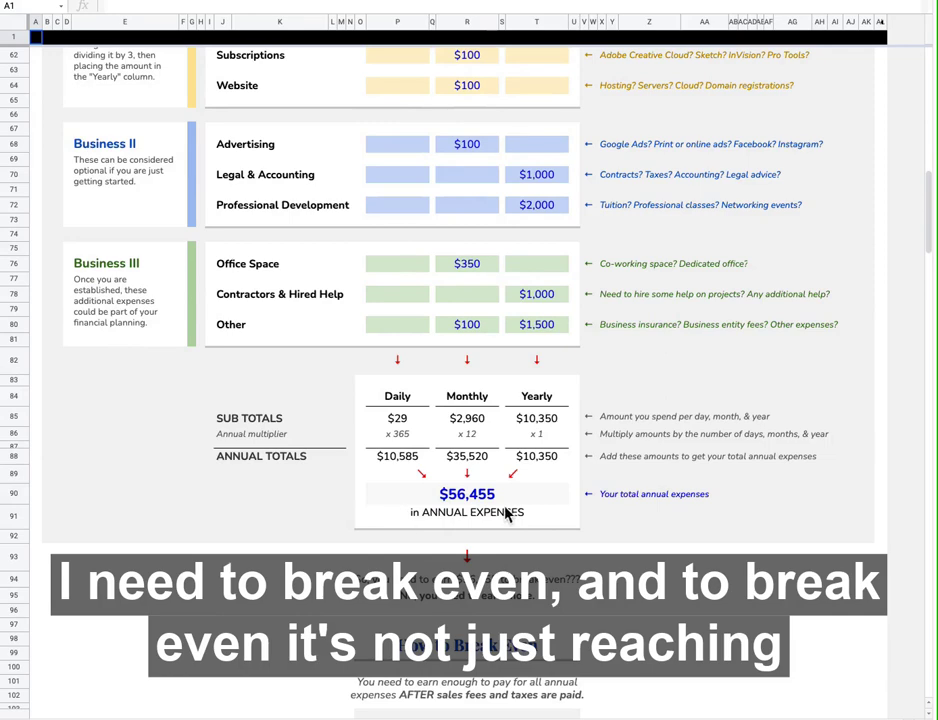
scroll(451, 540, "down", 4)
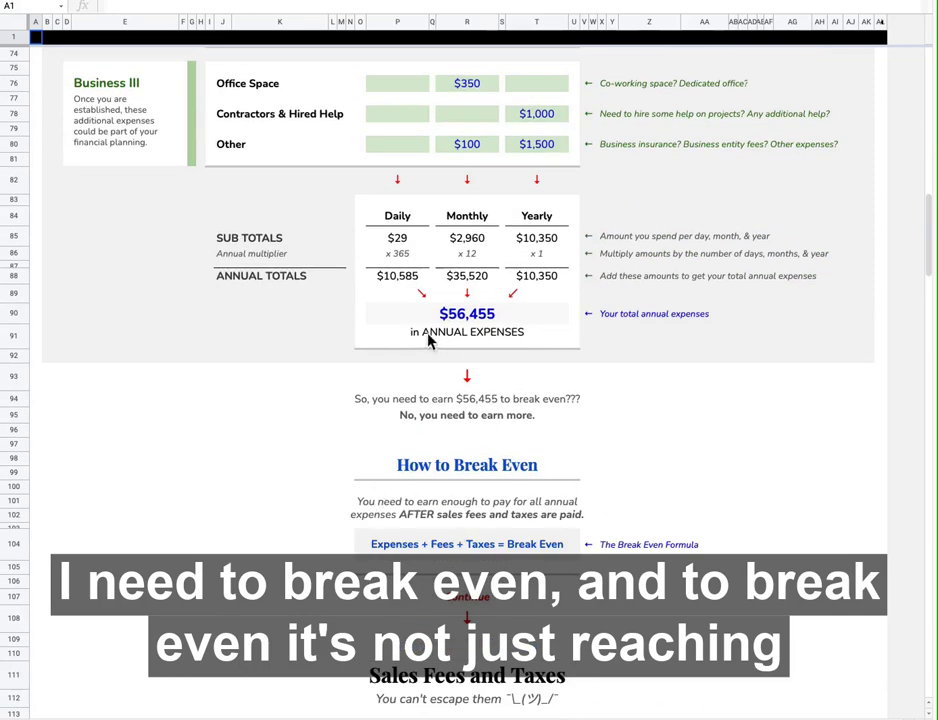
scroll(387, 437, "down", 1)
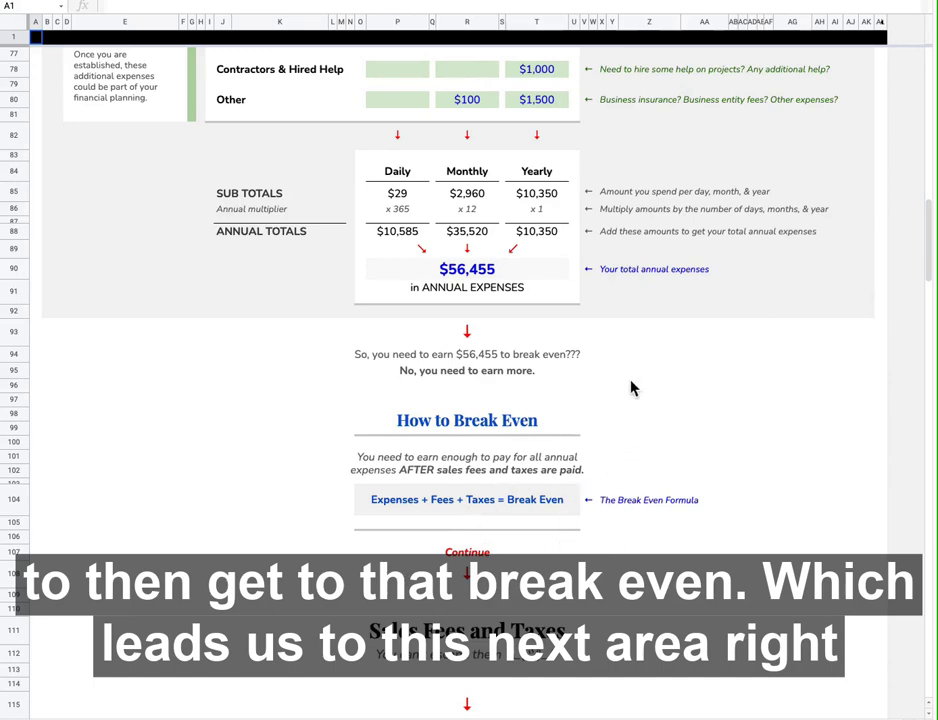
scroll(632, 390, "down", 4)
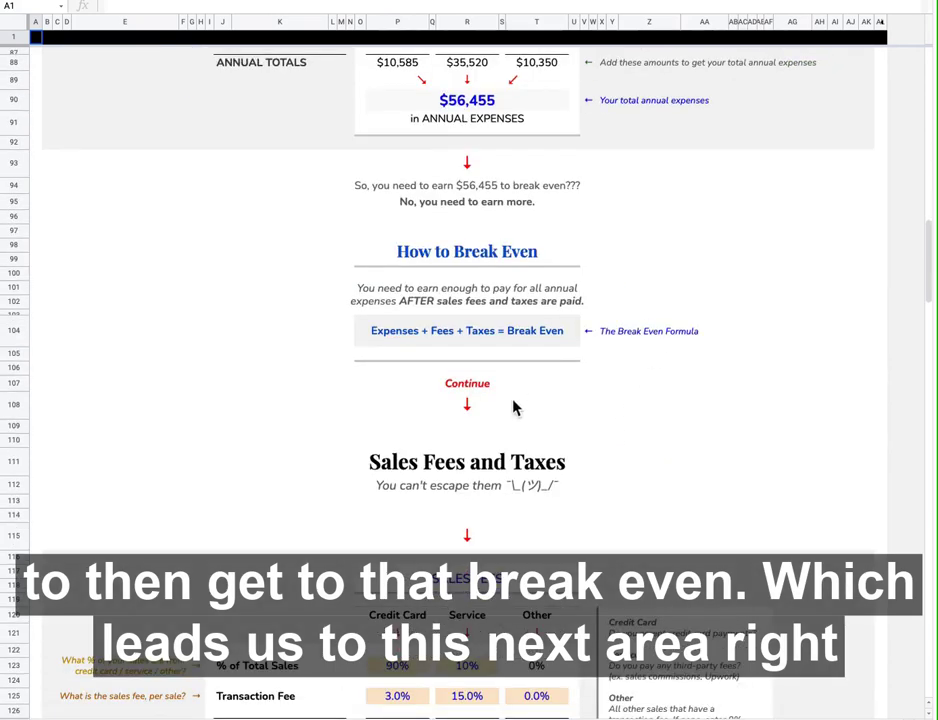
- Scroll past the $2,371 credit card and service fees table to the Taxes heading
scroll(513, 407, "down", 6)
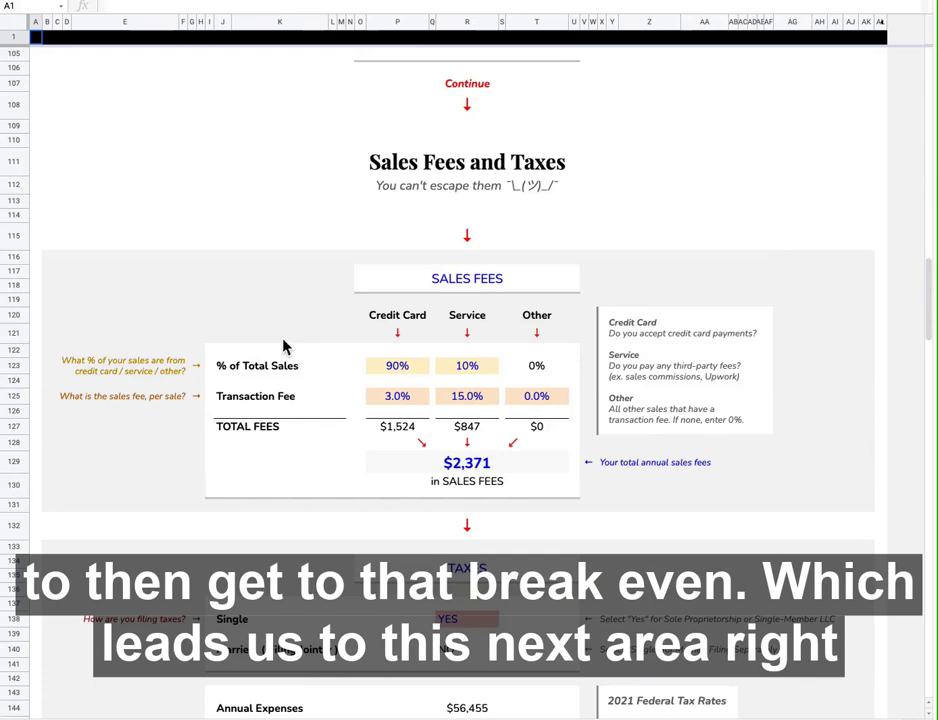
scroll(440, 263, "down", 1)
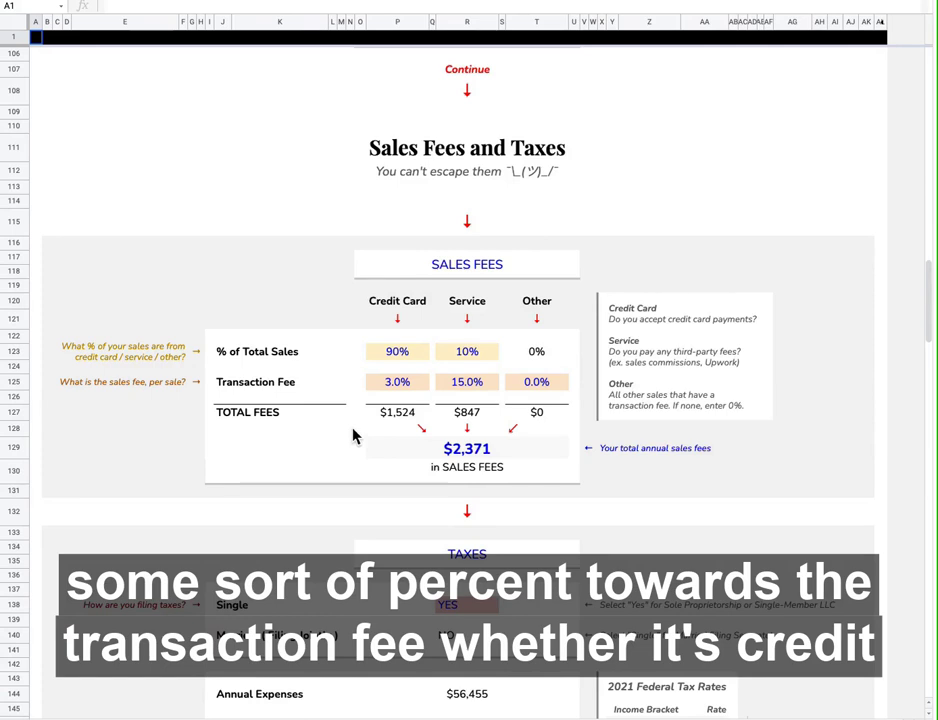
scroll(352, 435, "down", 3)
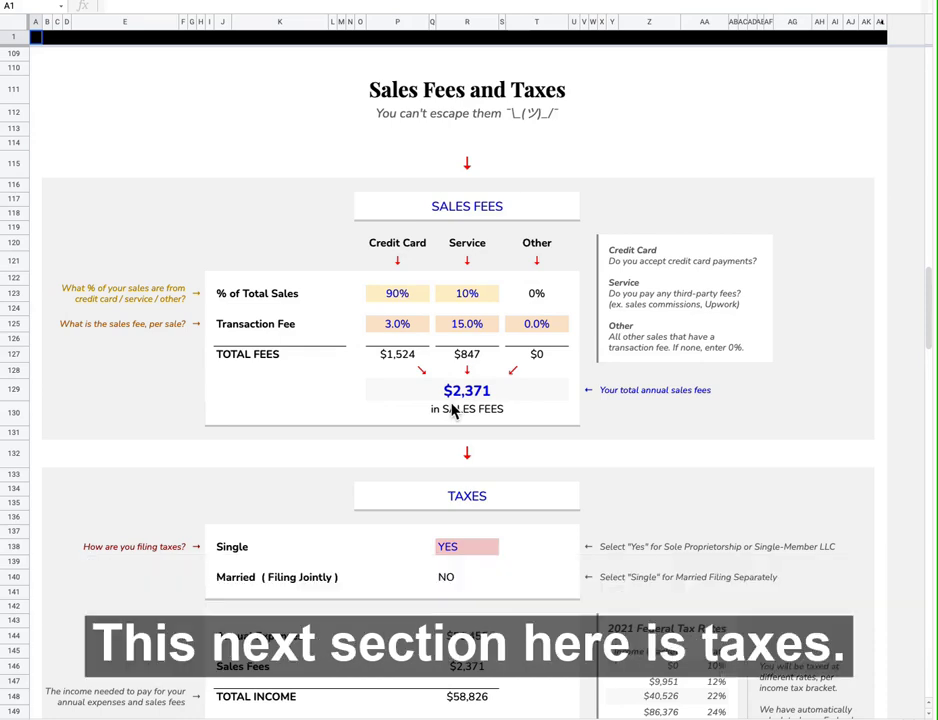
- Scroll to the Taxes block and select the Single filing status cell marked YES
scroll(452, 408, "down", 3)
scroll(476, 555, "down", 2)
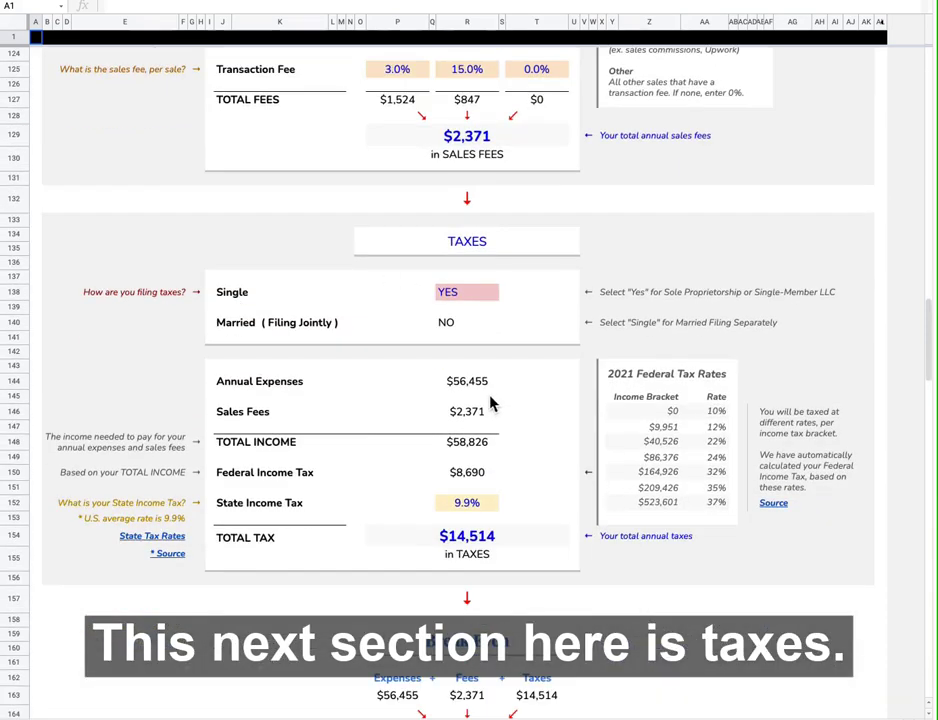
scroll(350, 455, "down", 1)
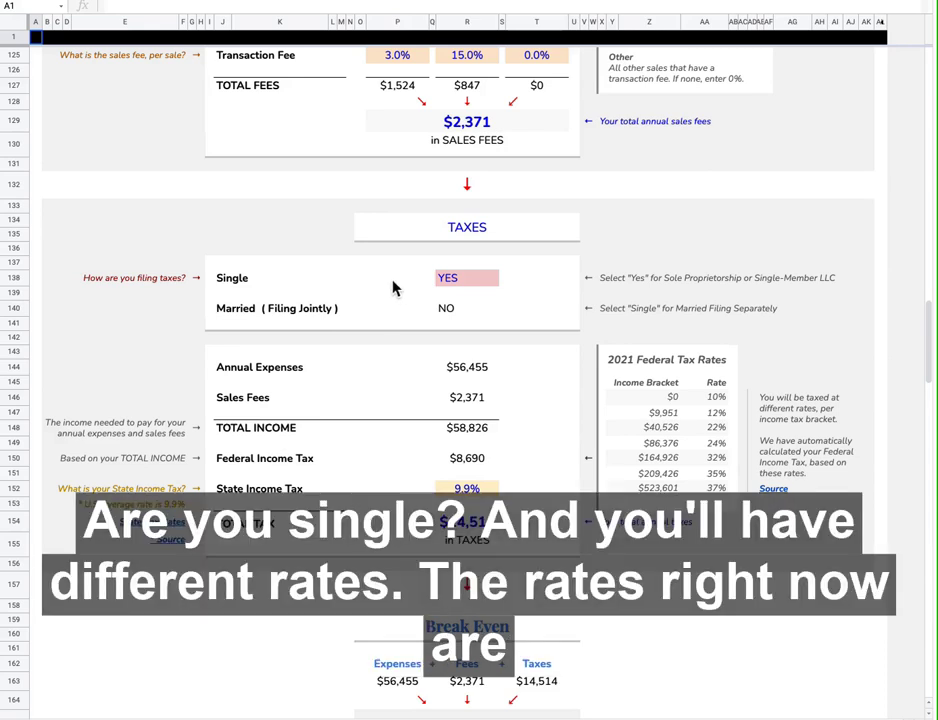
scroll(392, 288, "down", 1)
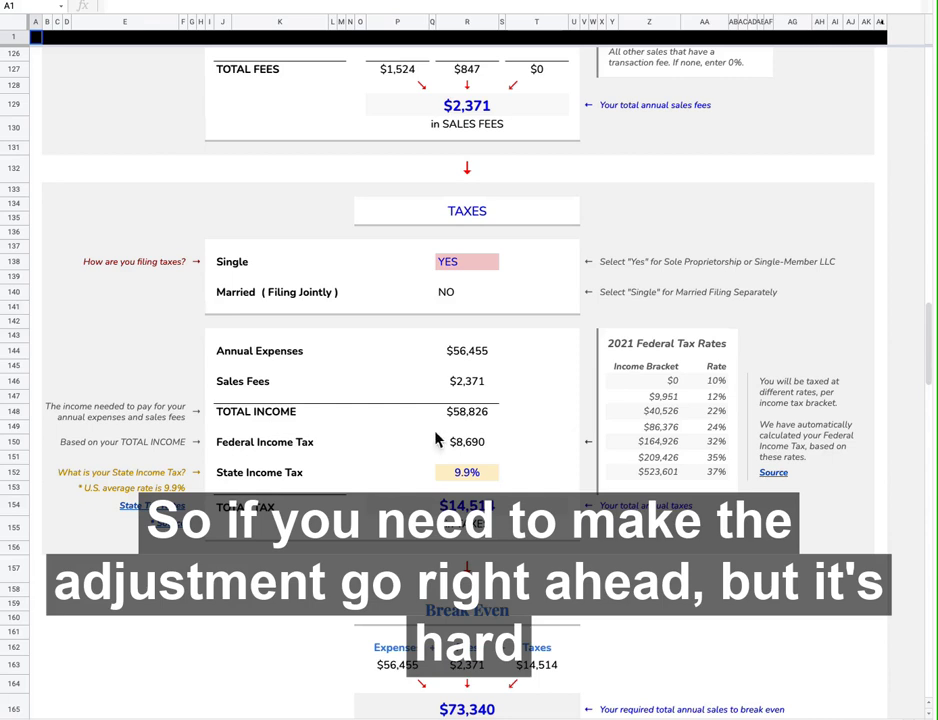
scroll(369, 490, "down", 1)
scroll(369, 490, "down", 1)
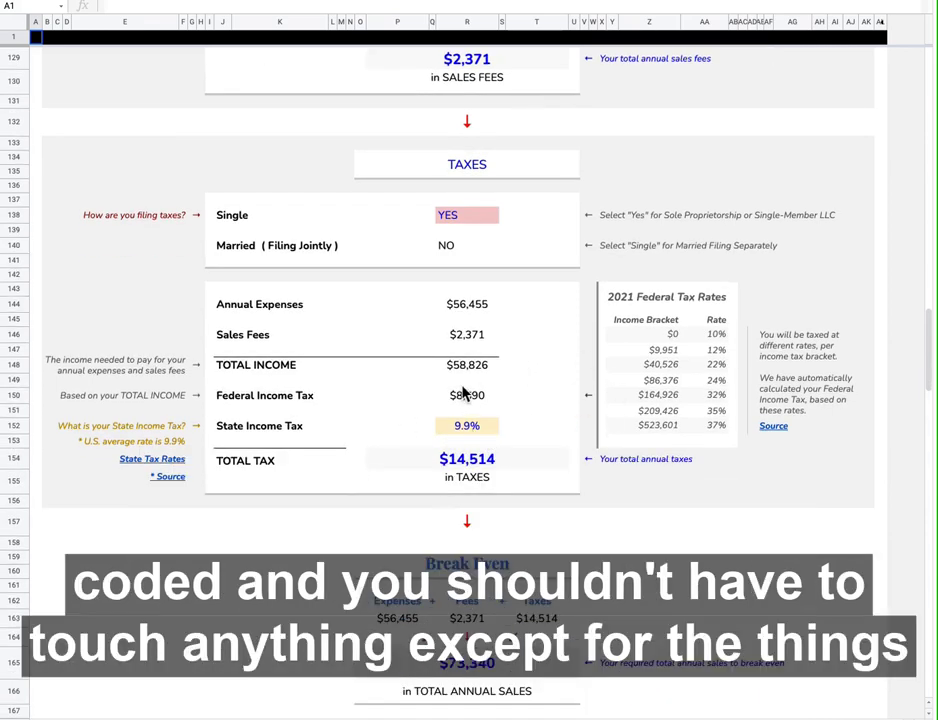
left_click(477, 218)
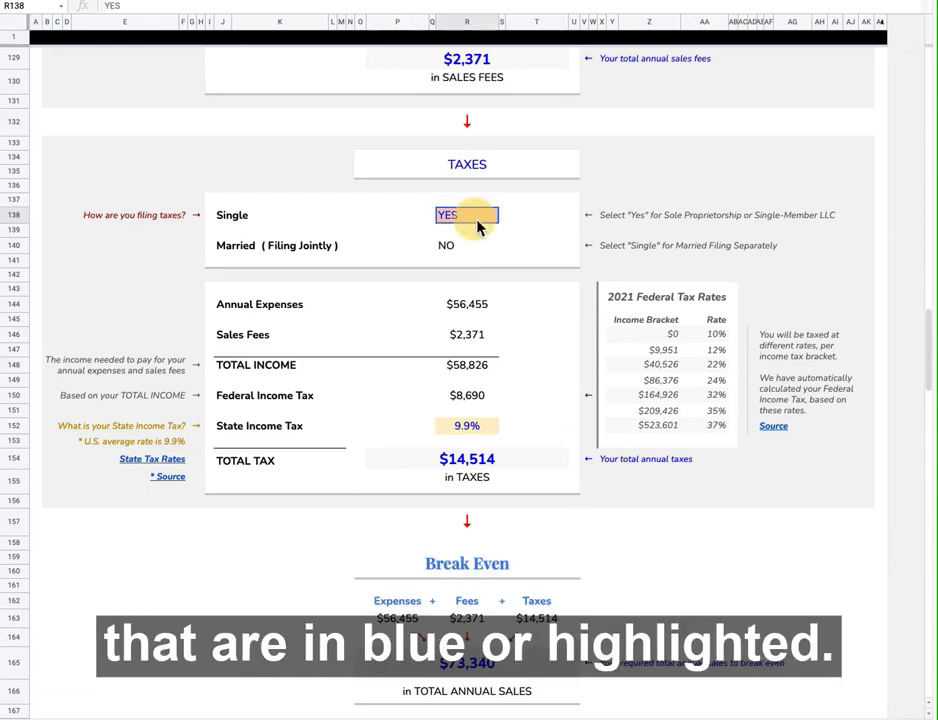
- Inspect the 9.9% state income tax rate and the $14,514 total tax result
left_click(478, 427)
scroll(356, 408, "down", 1)
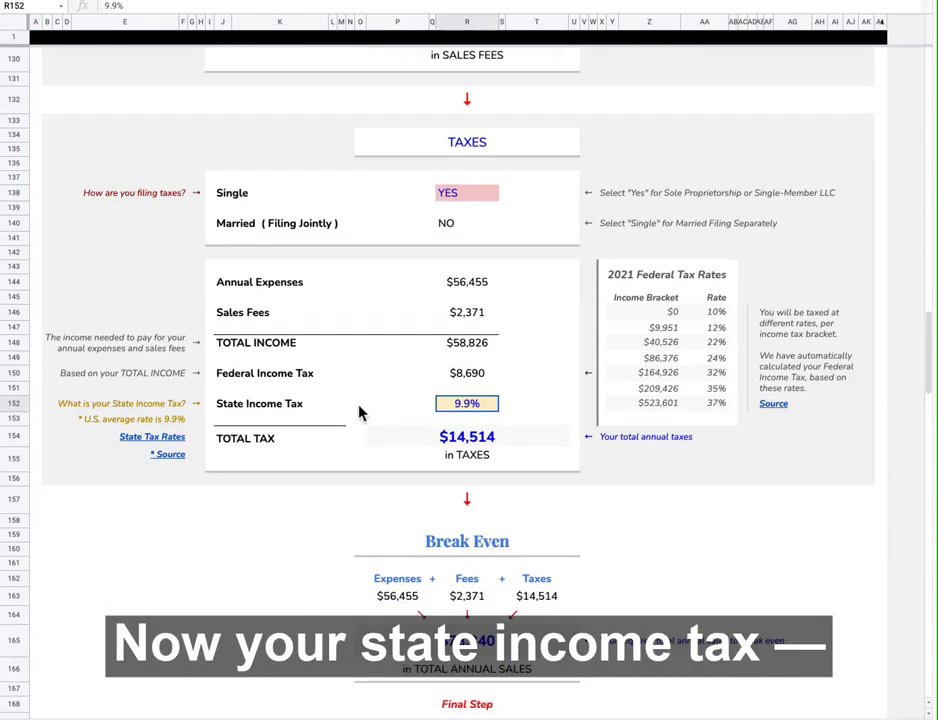
left_click(370, 405)
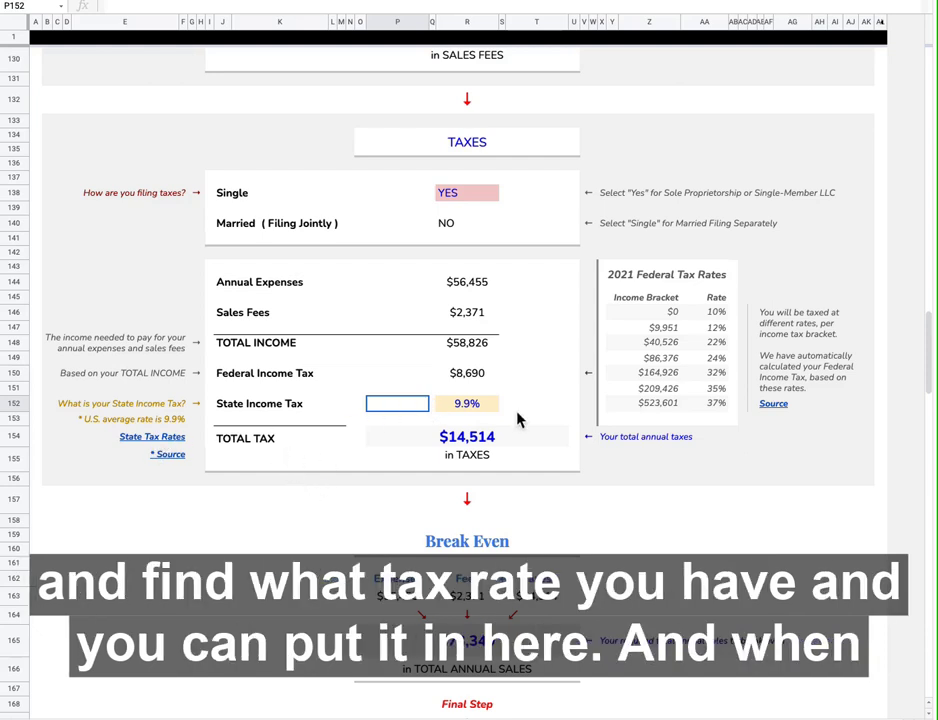
left_click(471, 407)
left_click(365, 404)
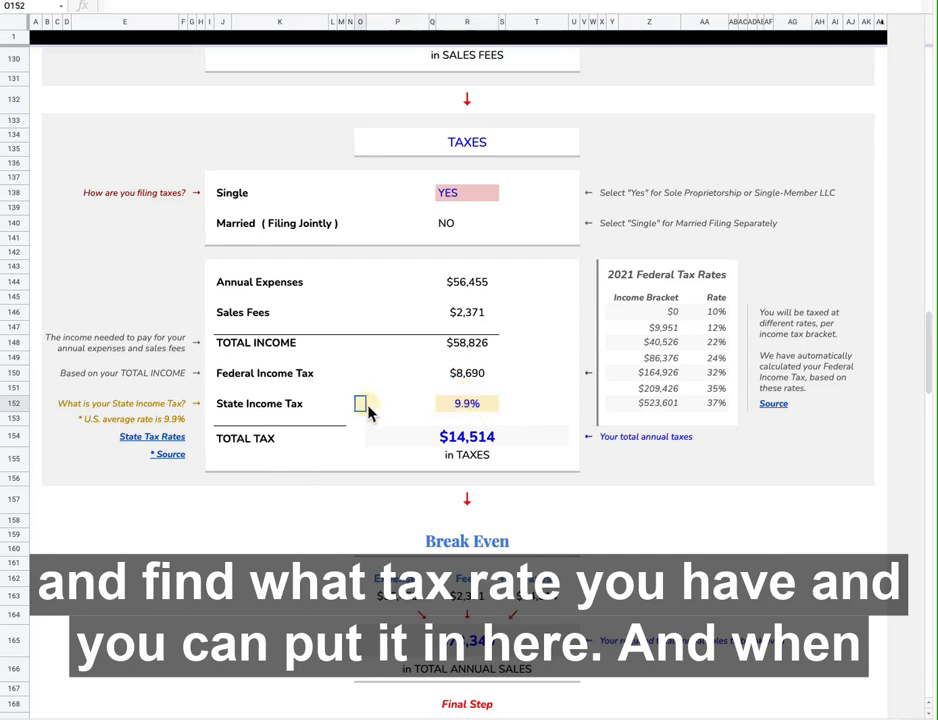
scroll(517, 414, "down", 1)
left_click(470, 418)
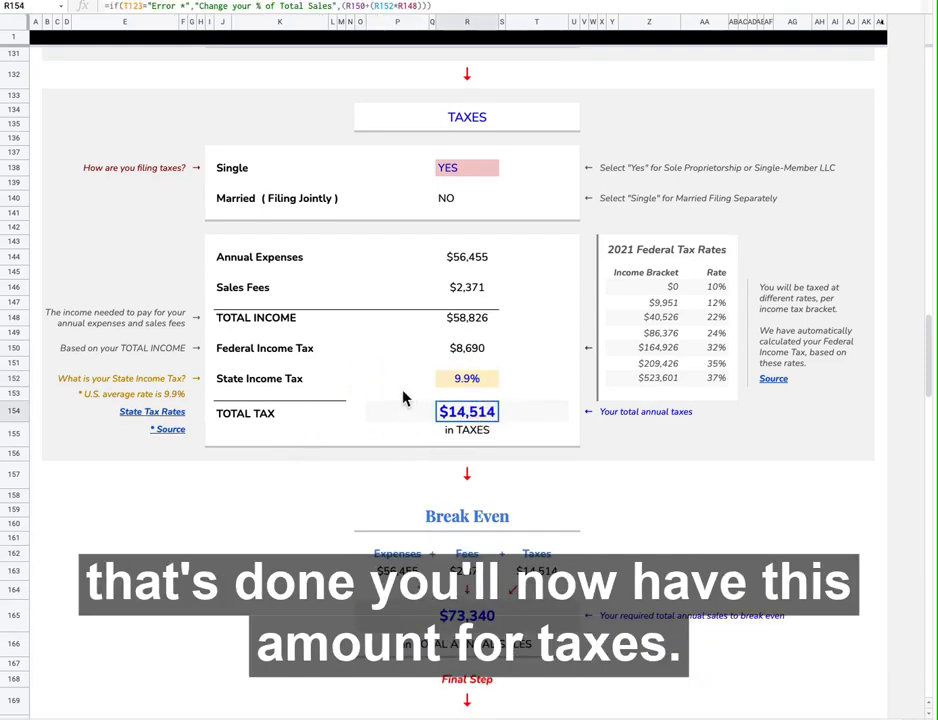
- Review the $56,455 expenses figure and the $73,340 break-even total
scroll(407, 395, "down", 2)
scroll(491, 415, "down", 1)
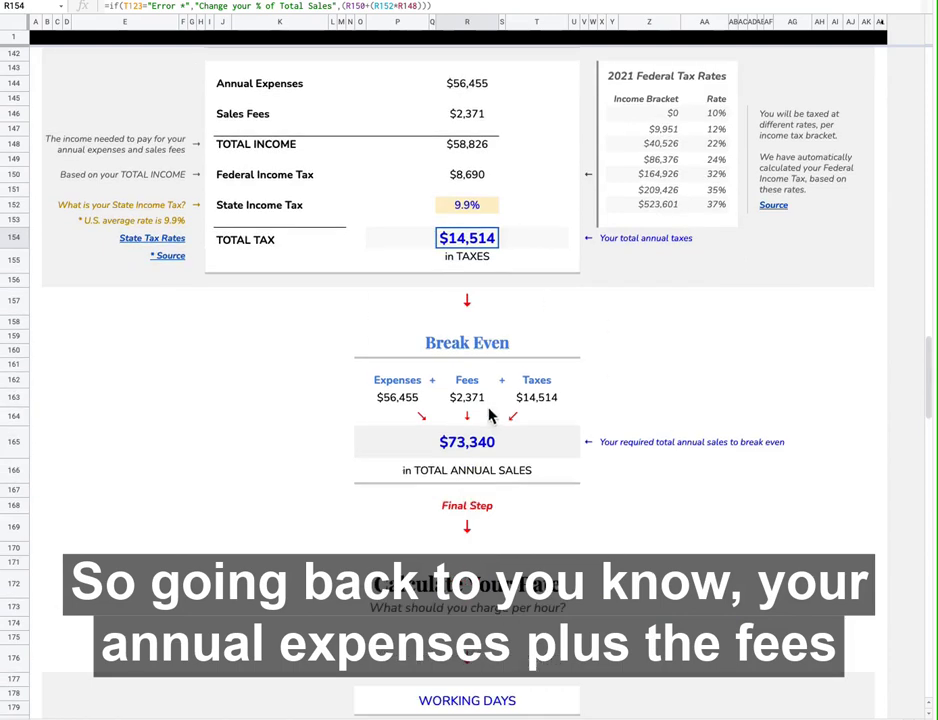
left_click(399, 400)
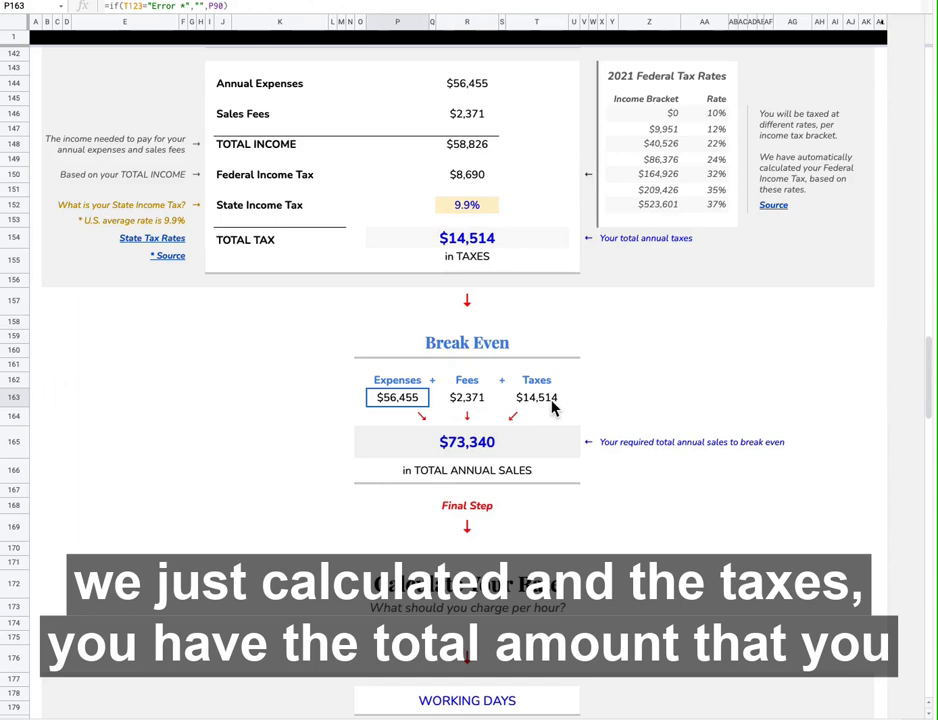
left_click(441, 445)
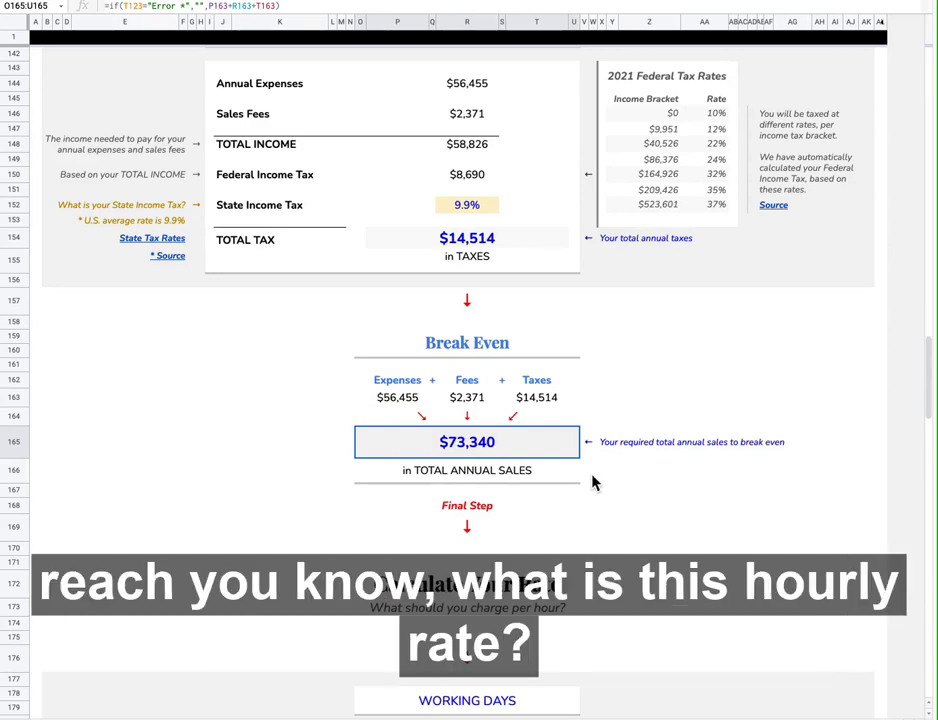
- Review the Working Days inputs: 21 vacation, 10 holiday and 7 sick days
scroll(597, 498, "down", 3)
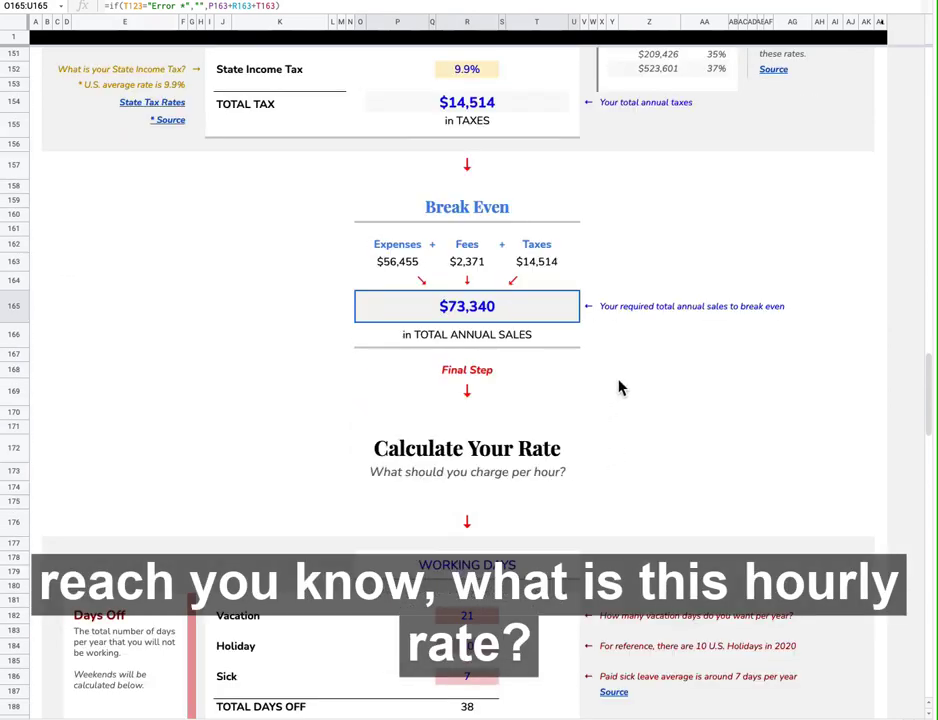
scroll(622, 385, "down", 2)
scroll(620, 385, "down", 3)
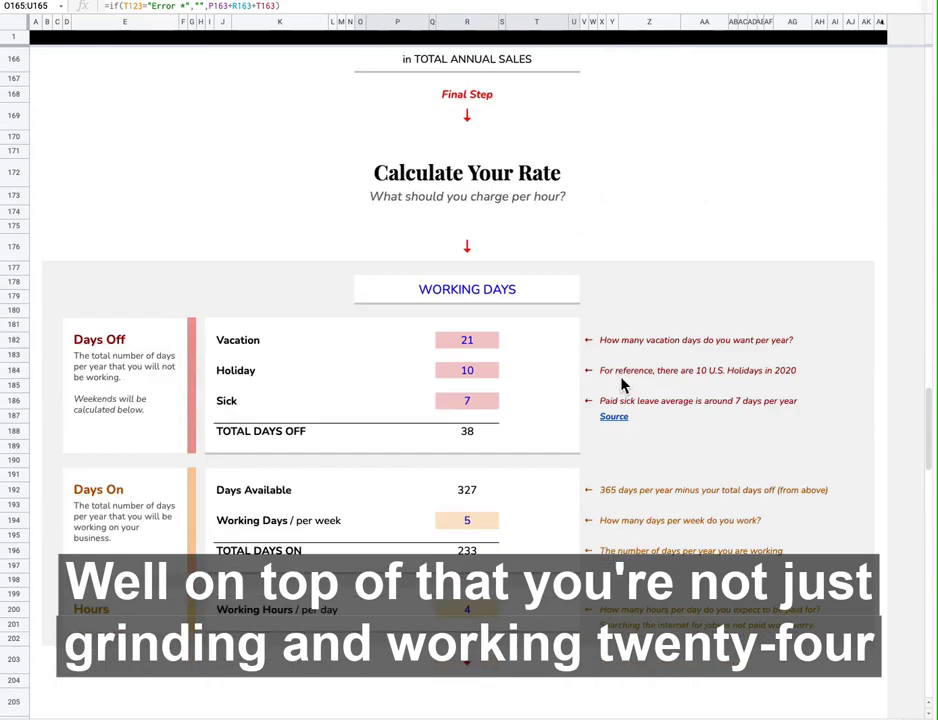
scroll(630, 380, "up", 3)
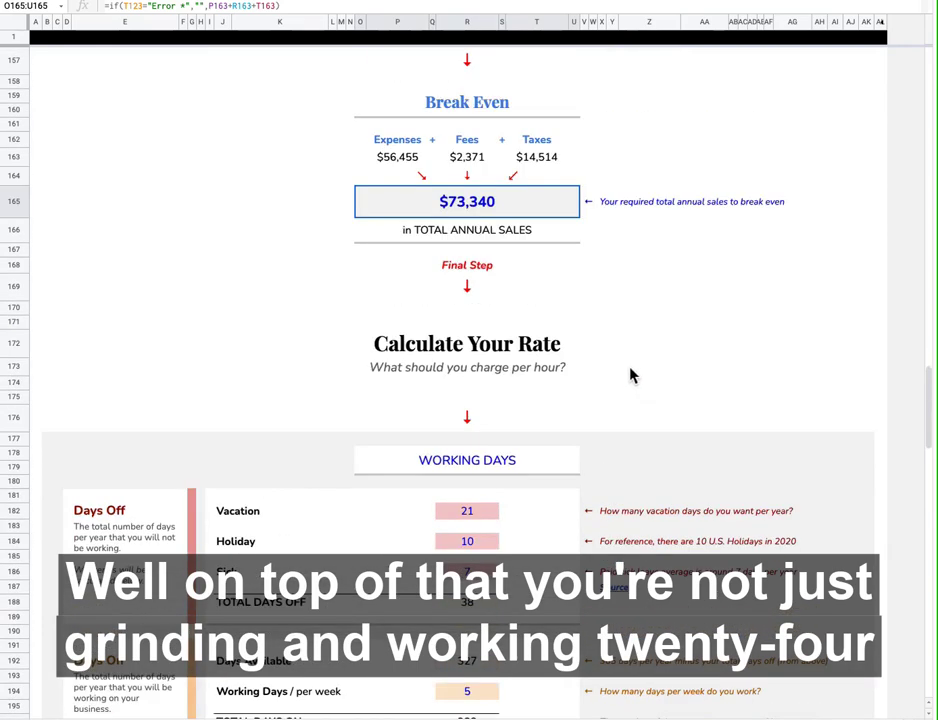
scroll(633, 375, "down", 1)
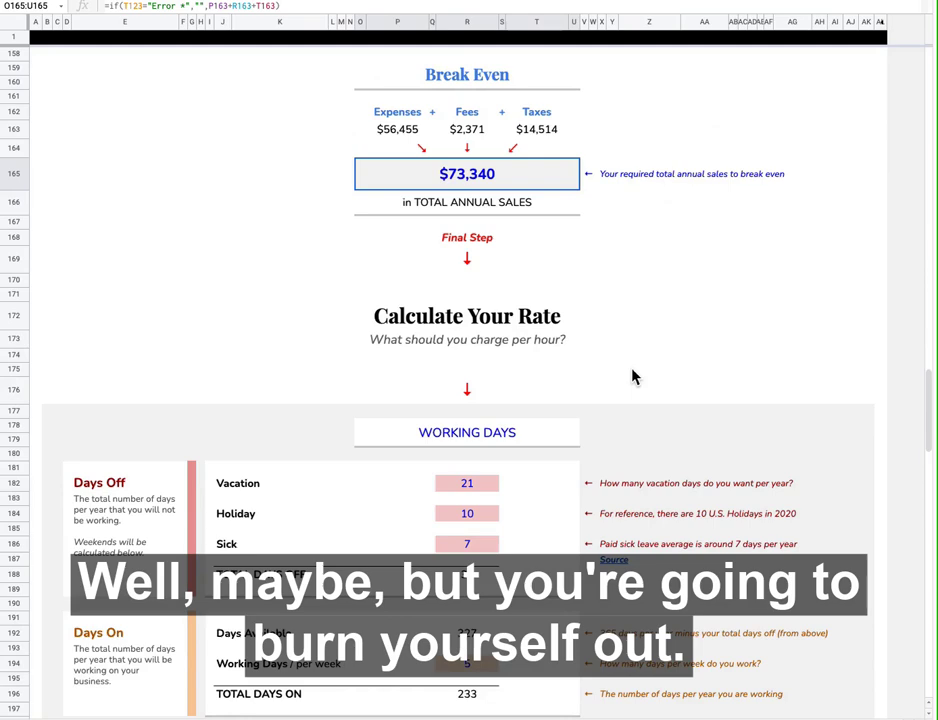
scroll(632, 376, "down", 1)
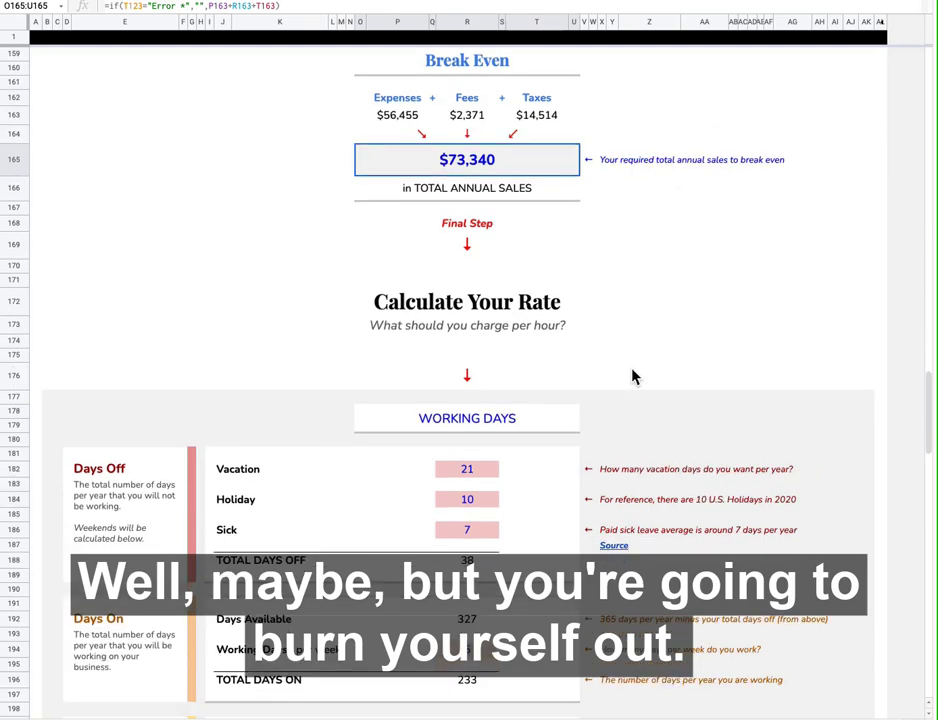
scroll(633, 376, "down", 5)
left_click(472, 245)
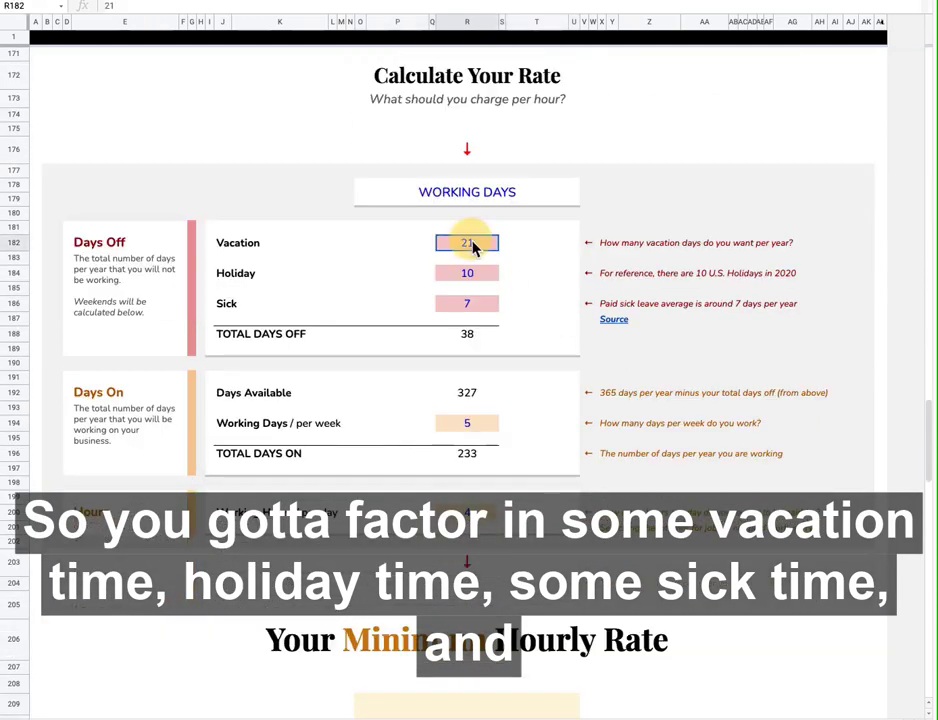
left_click(471, 279)
left_click(484, 306)
- Check the Days Available formula and the Working Hours per day value of 4
scroll(521, 352, "down", 3)
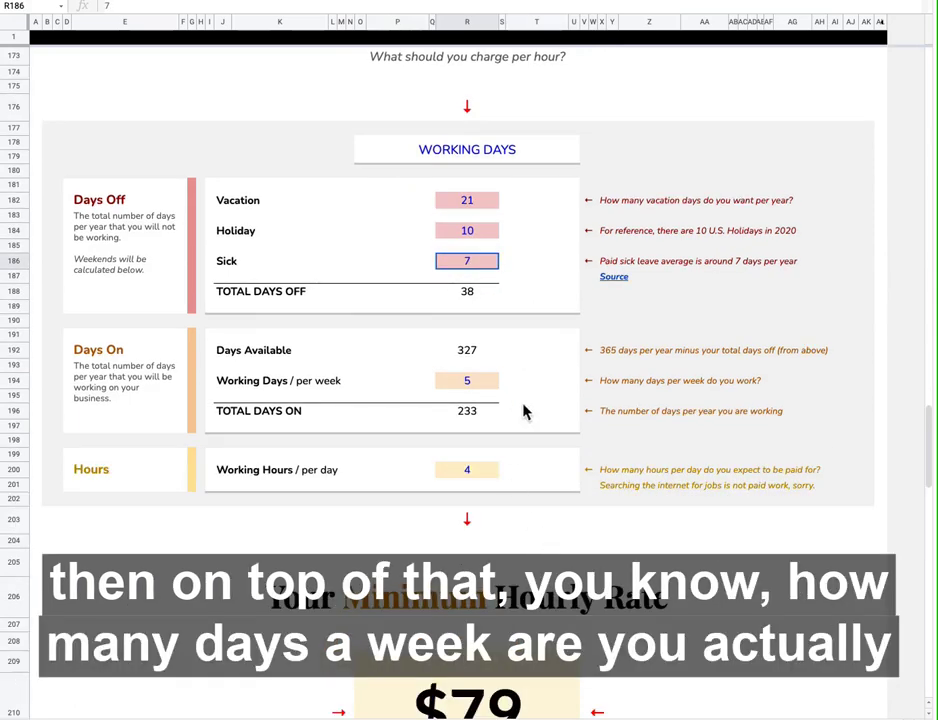
scroll(498, 375, "down", 2)
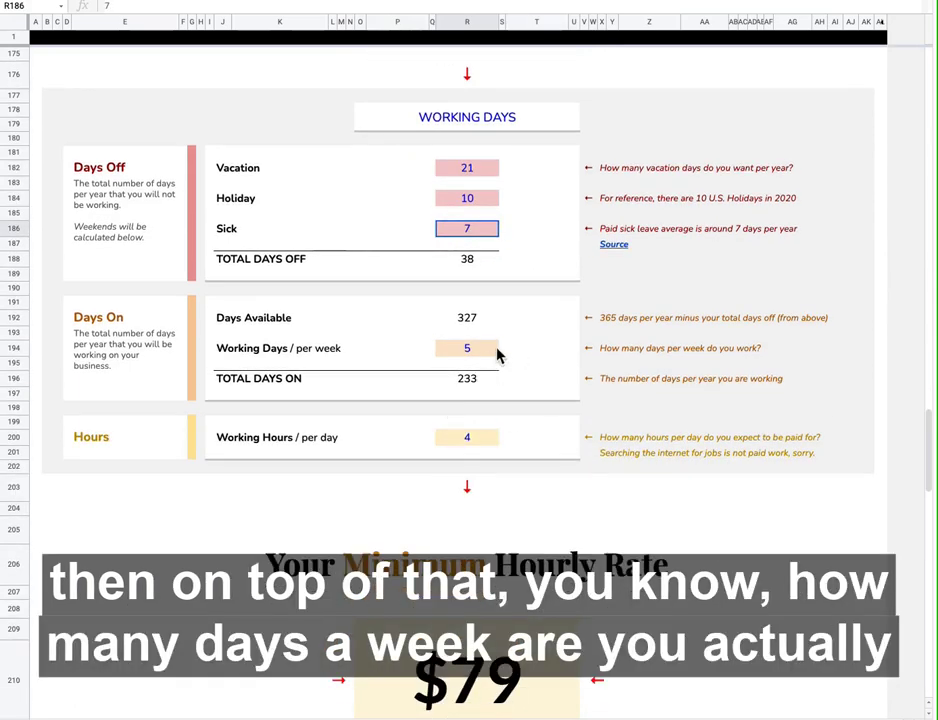
scroll(510, 260, "up", 1)
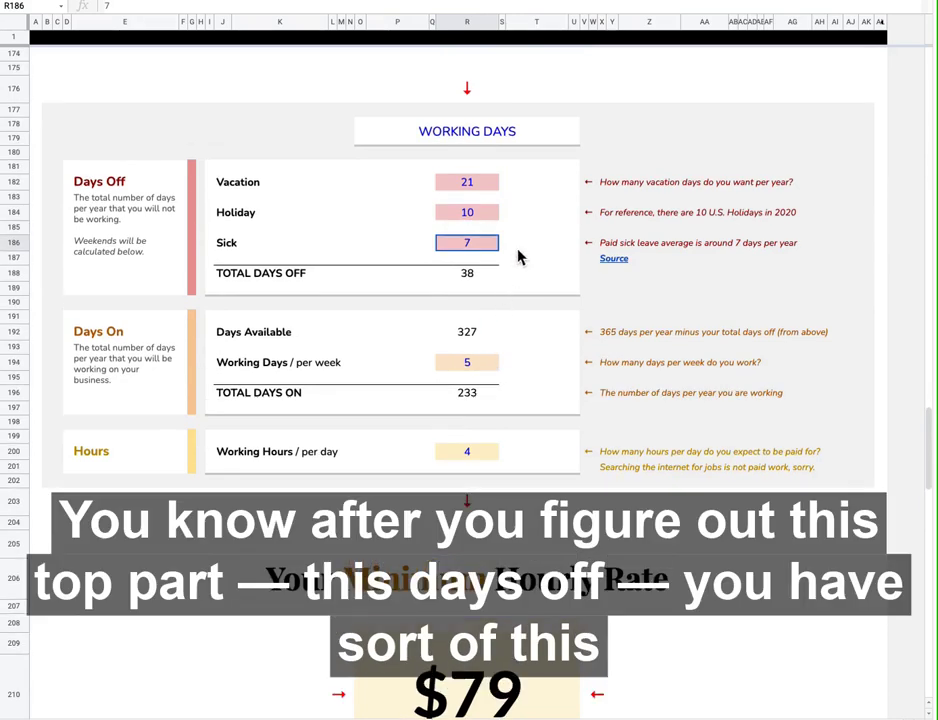
left_click(462, 331)
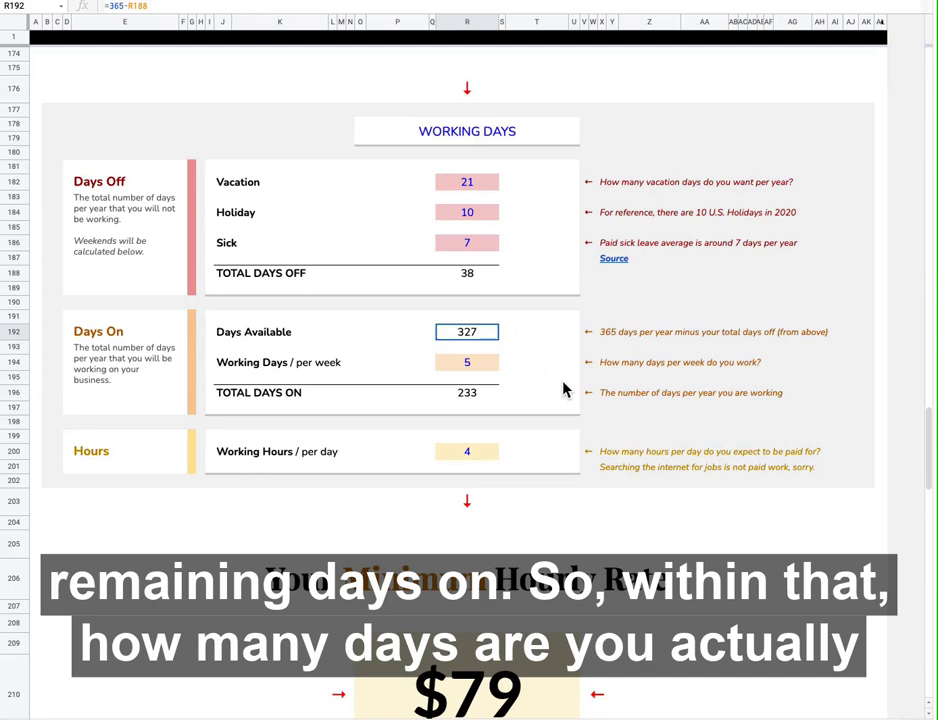
scroll(540, 378, "down", 1)
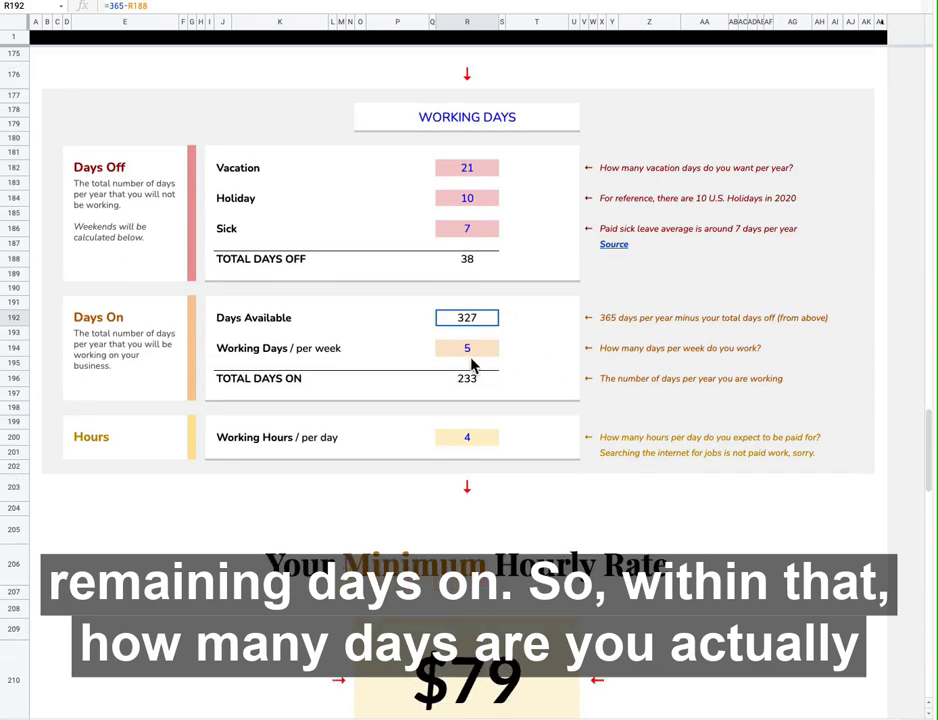
left_click(472, 439)
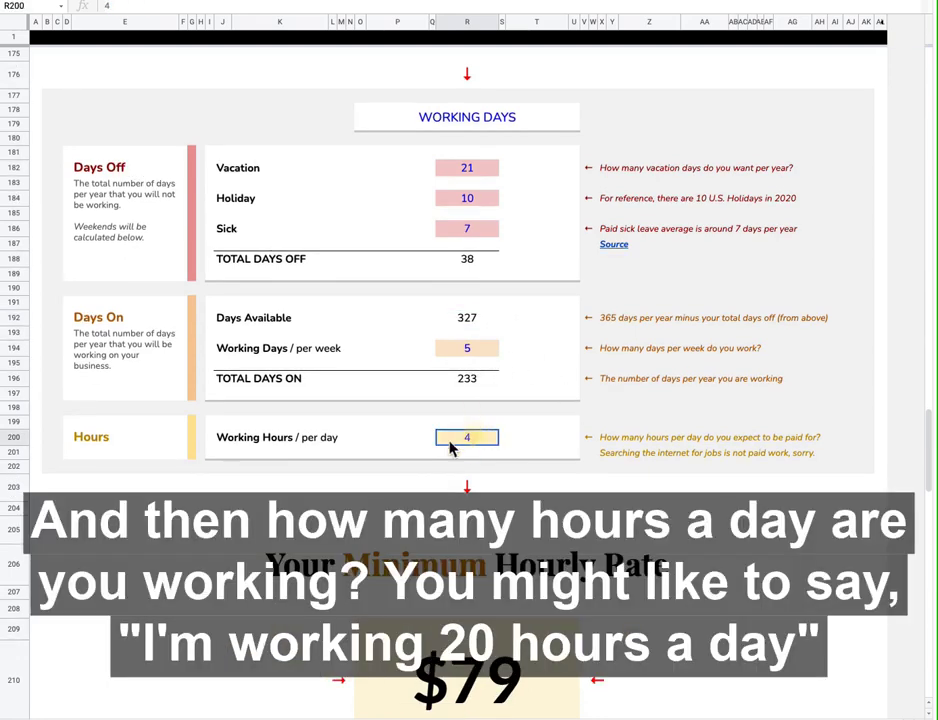
left_click(400, 445)
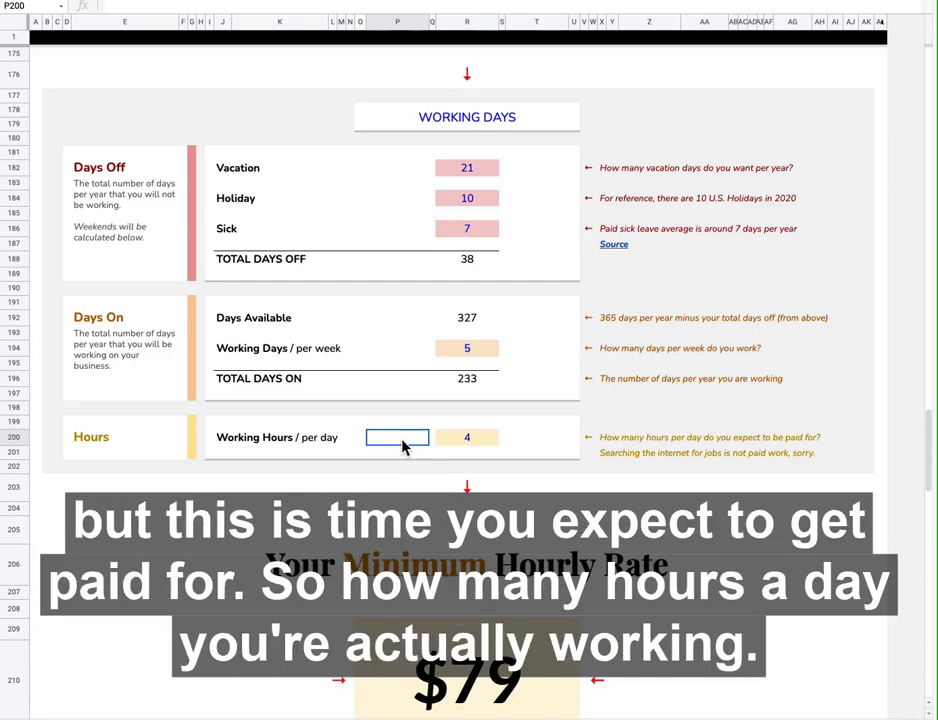
left_click(480, 442)
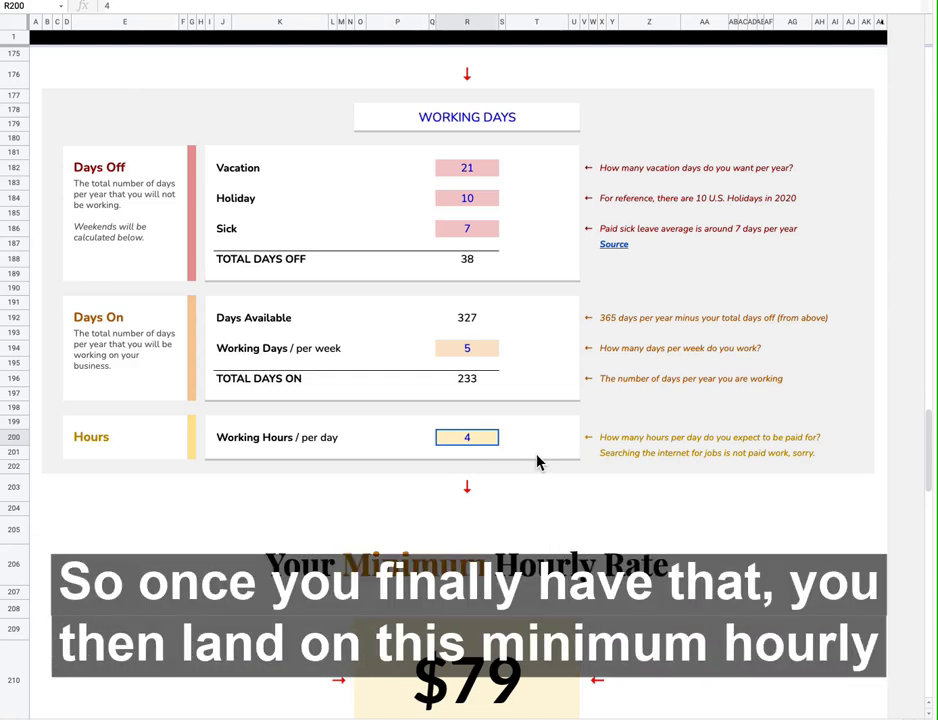
scroll(477, 448, "down", 2)
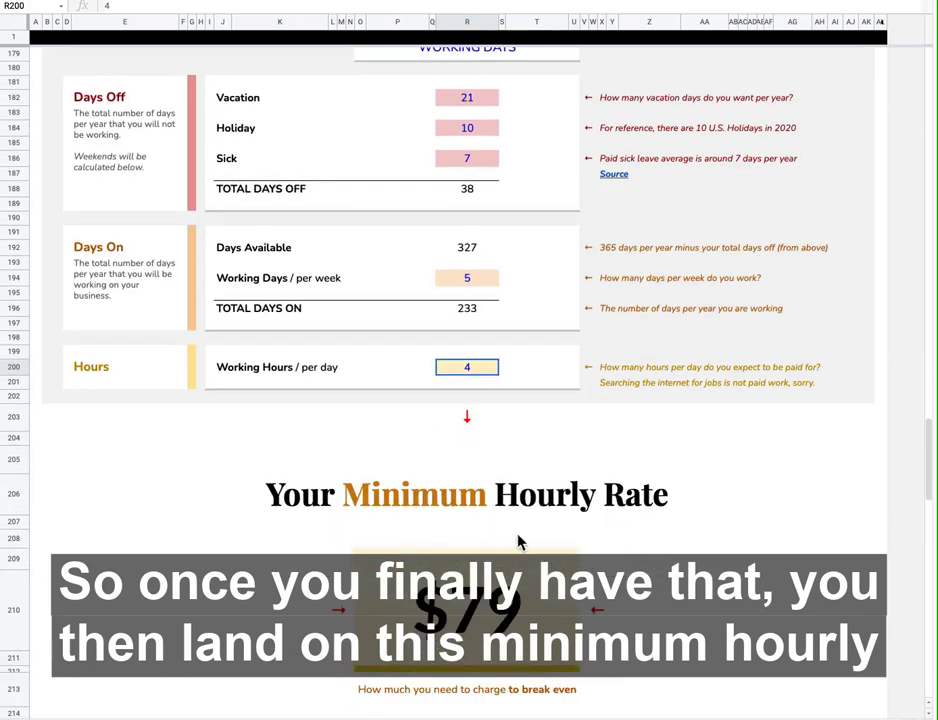
- Scroll to the Minimum Hourly Rate block: $79 per hour, $315 day rate, $1,574 weekly rate
scroll(775, 550, "down", 1)
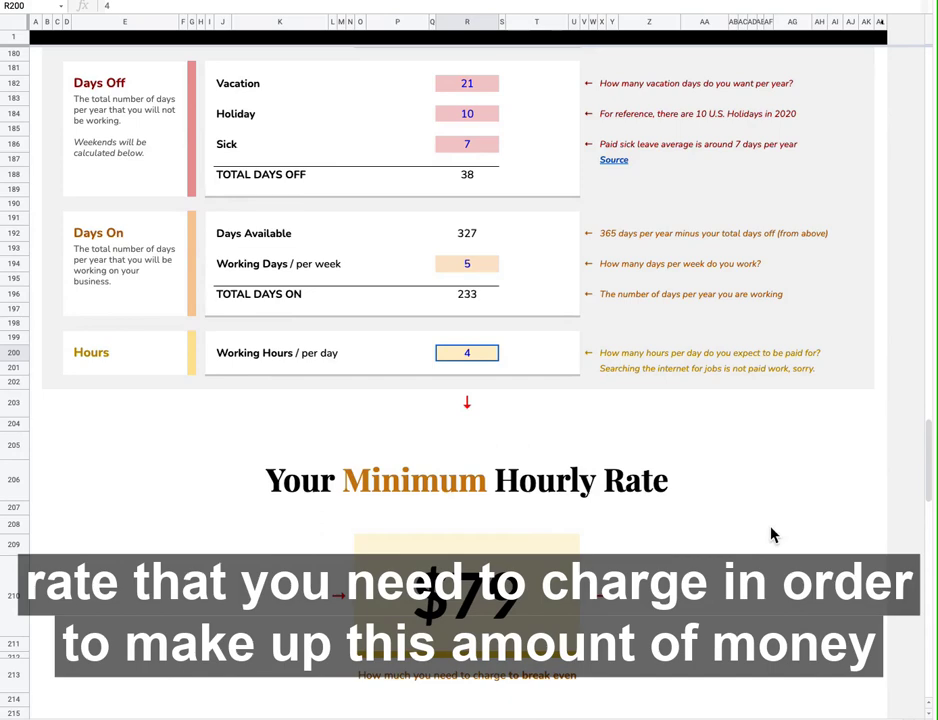
scroll(611, 452, "up", 10)
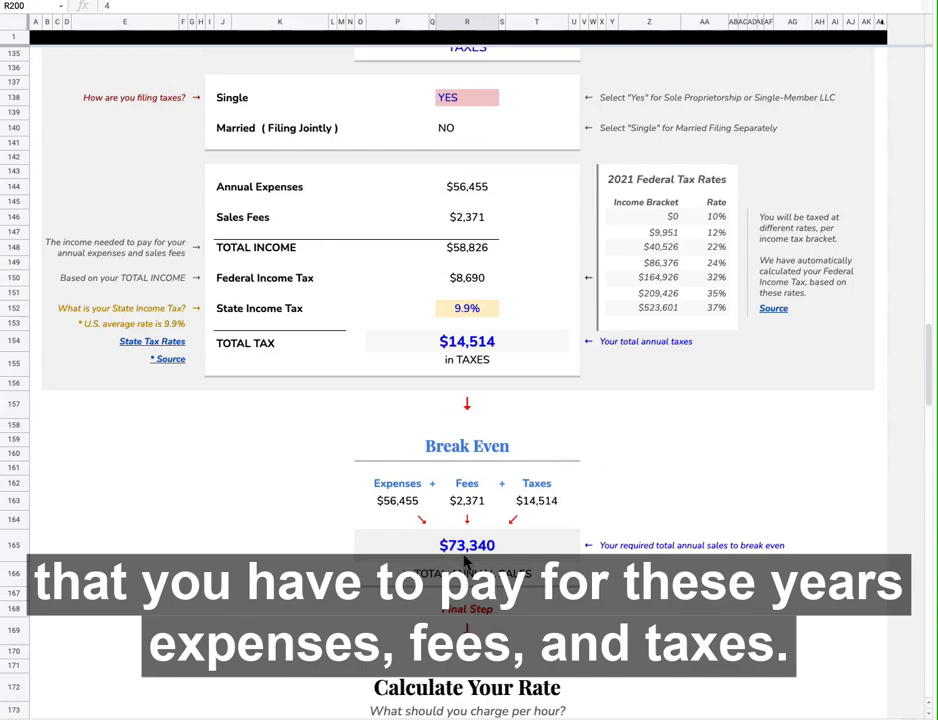
scroll(609, 534, "down", 13)
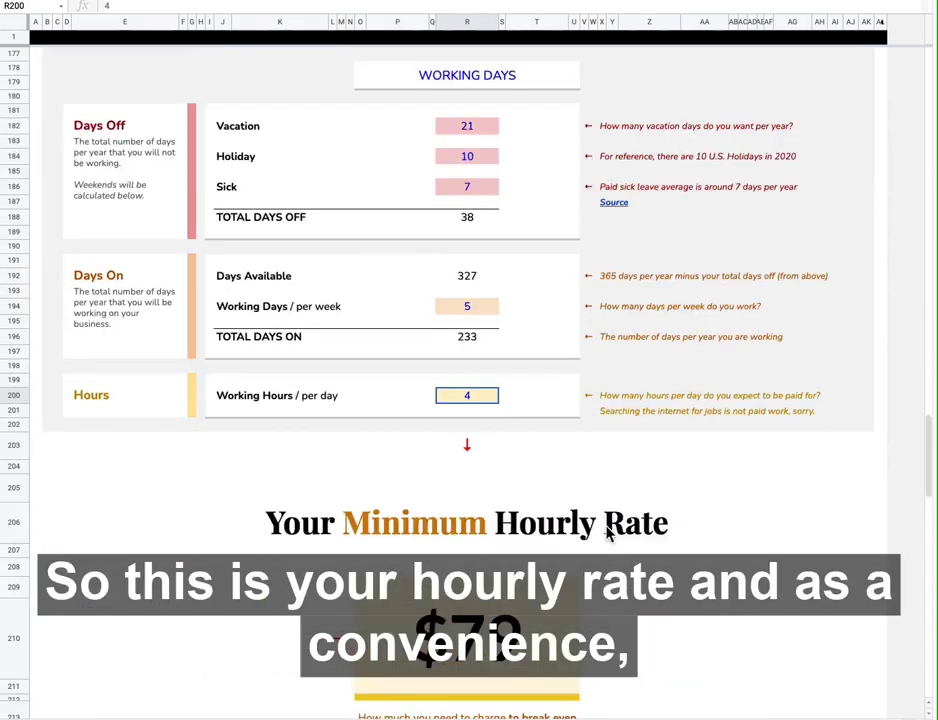
scroll(475, 540, "down", 1)
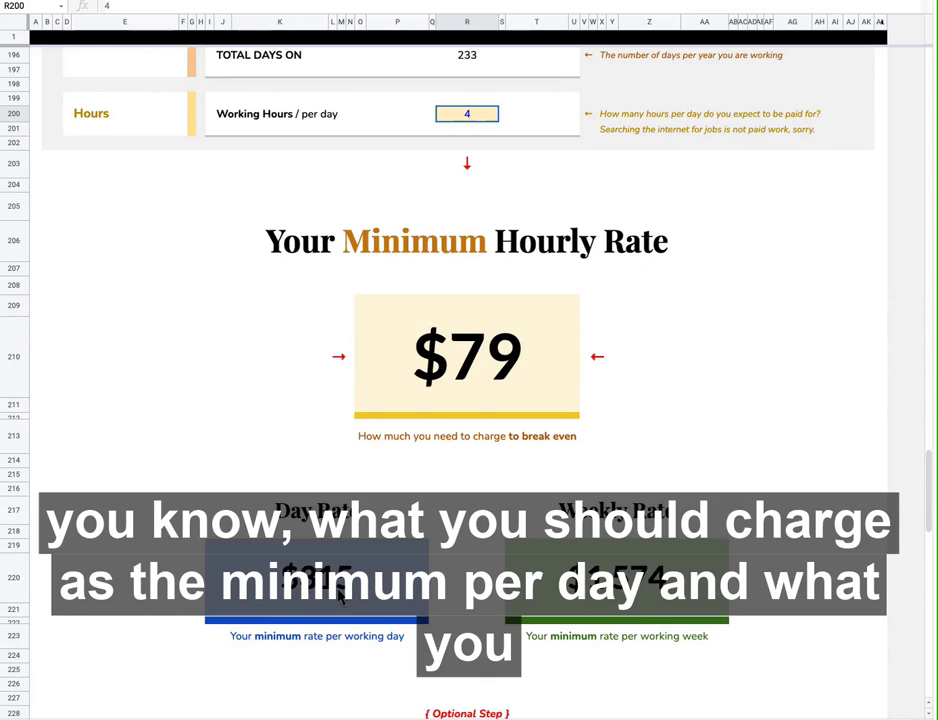
scroll(450, 517, "down", 3)
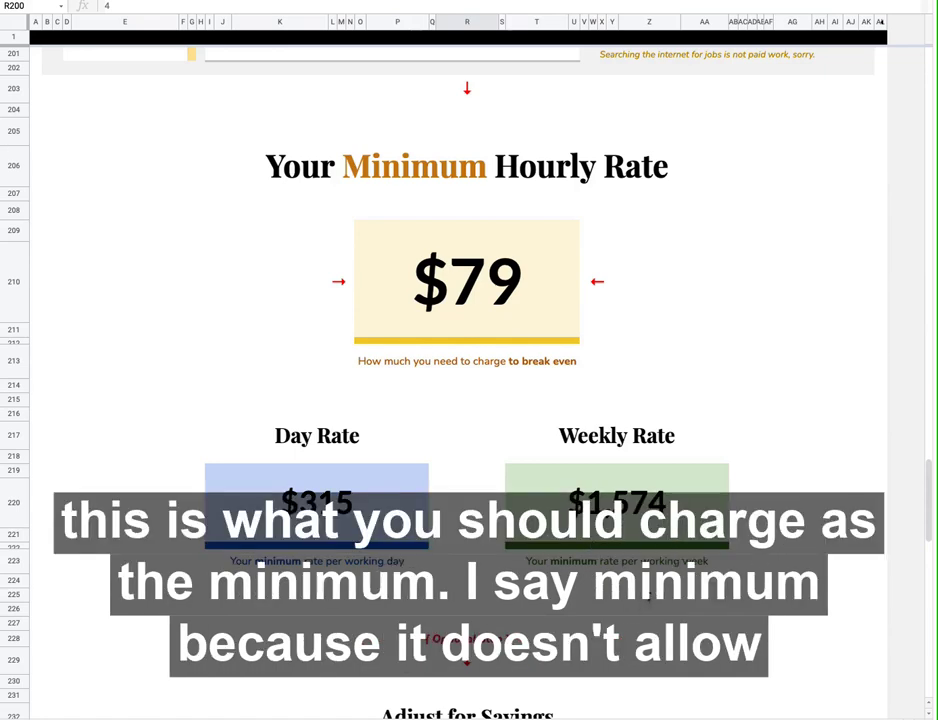
scroll(648, 598, "up", 3)
scroll(729, 496, "down", 3)
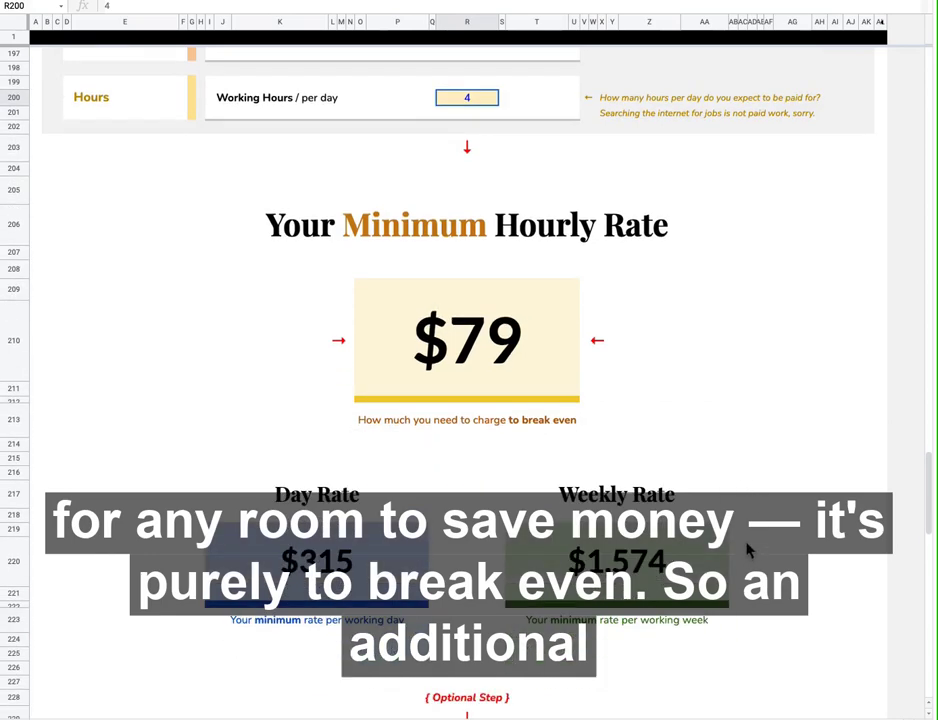
scroll(748, 549, "down", 3)
scroll(748, 549, "down", 1)
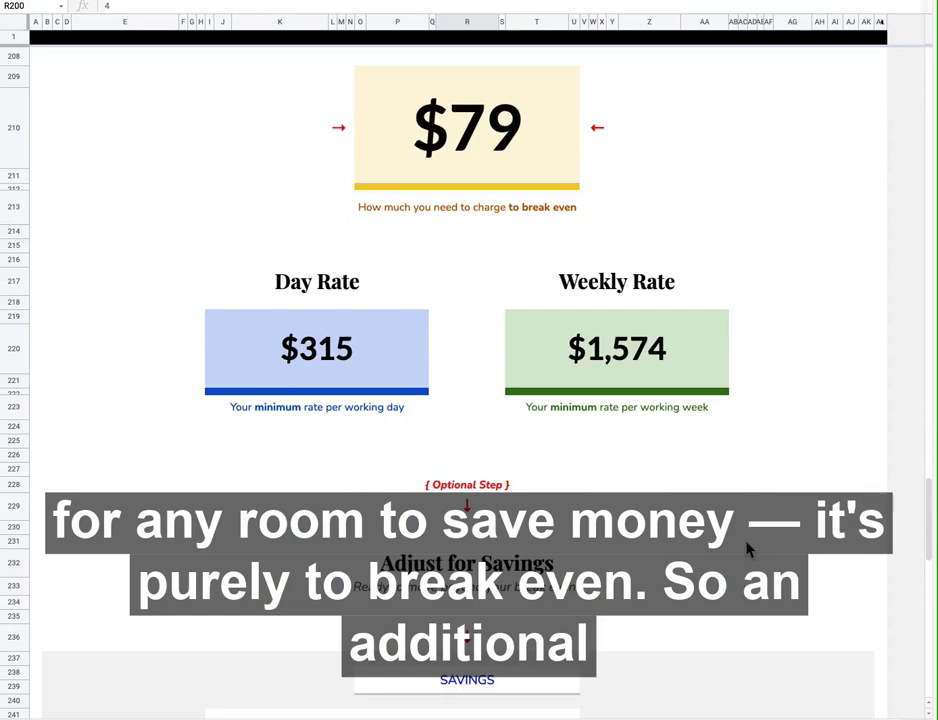
scroll(747, 549, "down", 2)
- Scroll to Adjust for Savings and check the $5,000 Annual Savings value
scroll(756, 455, "down", 1)
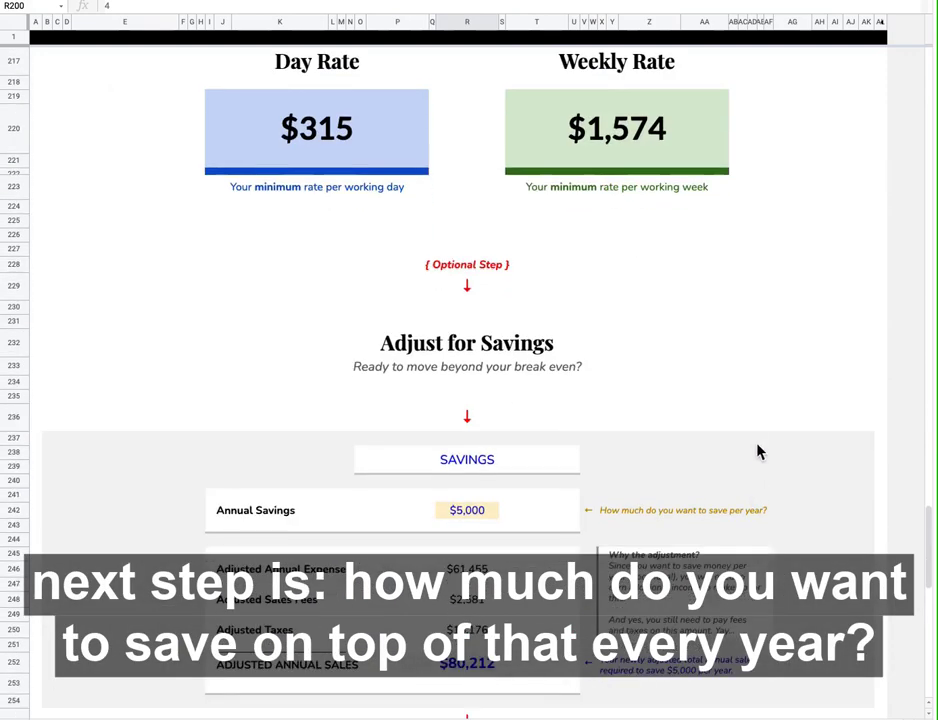
scroll(657, 488, "down", 2)
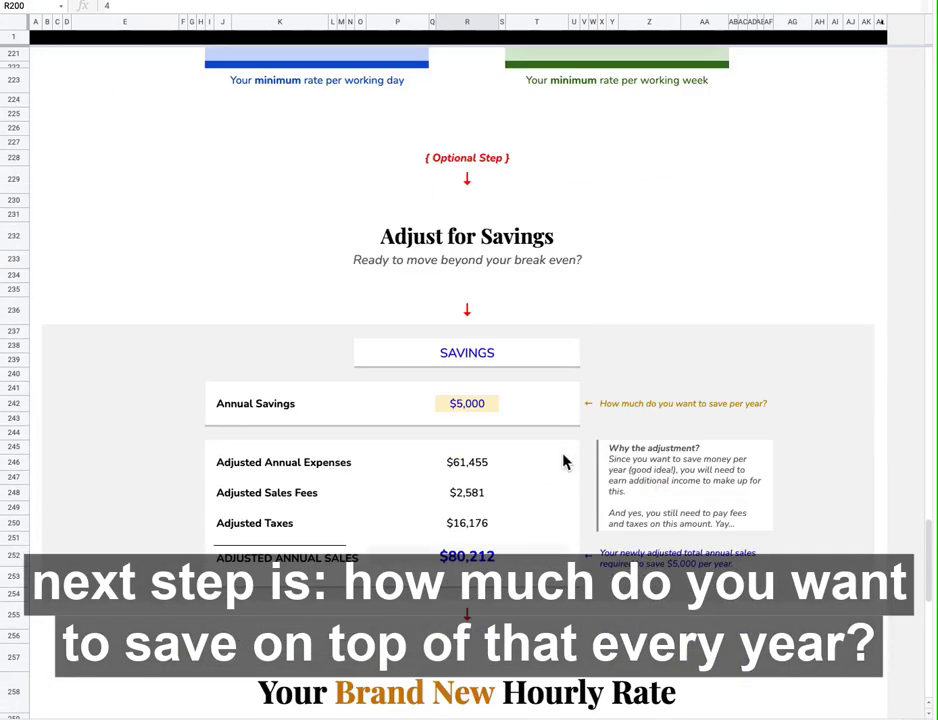
left_click(479, 410)
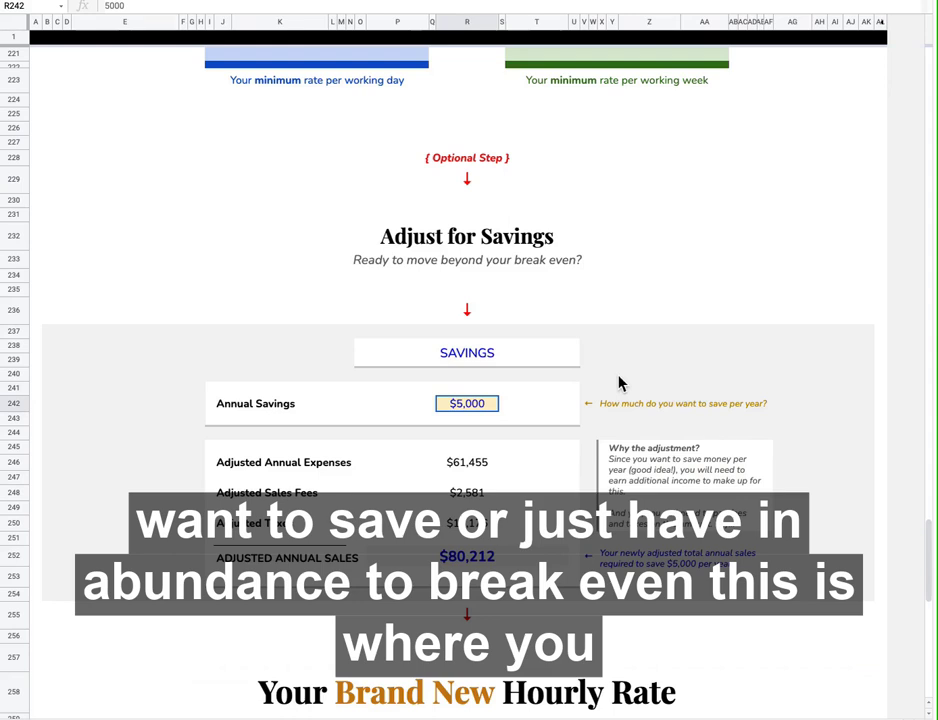
- Dismiss the validation note and scroll past $80,212 adjusted sales to the Brand New Hourly Rate
scroll(479, 416, "down", 1)
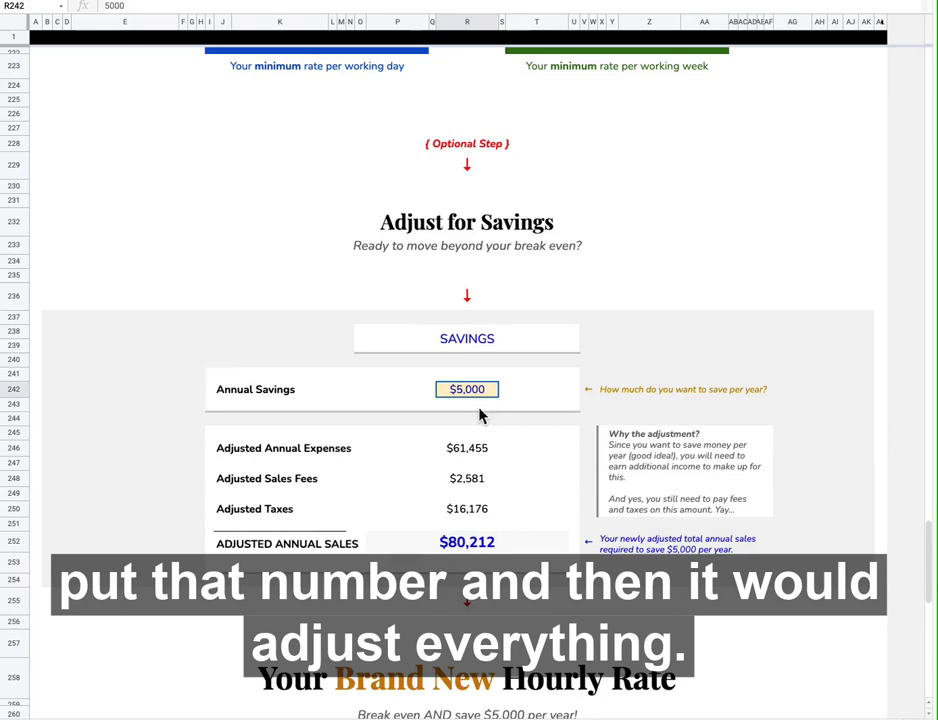
scroll(477, 440, "down", 3)
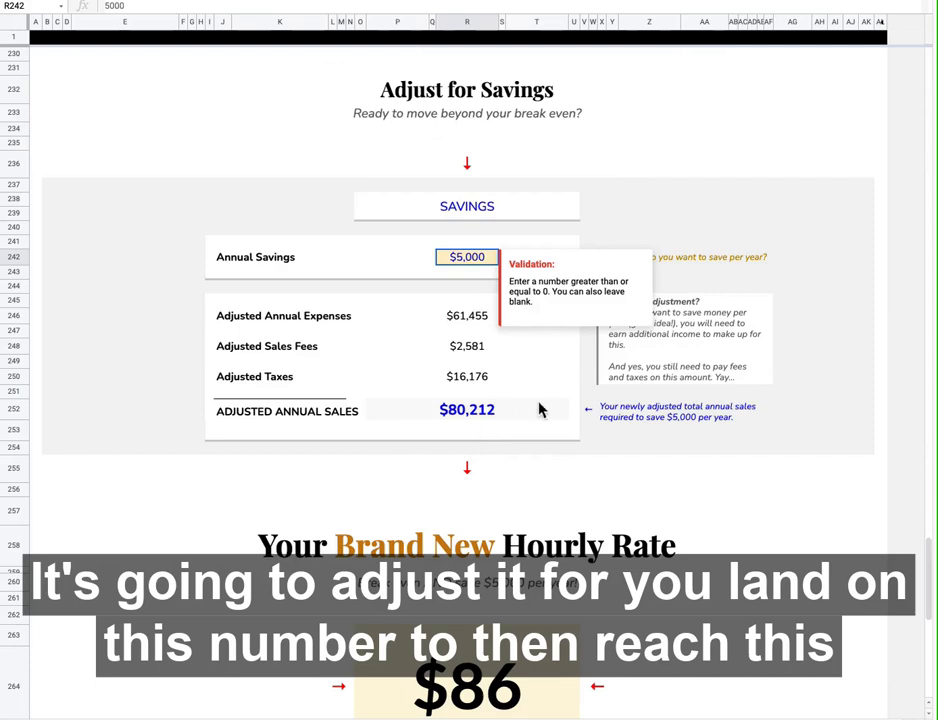
left_click(534, 414)
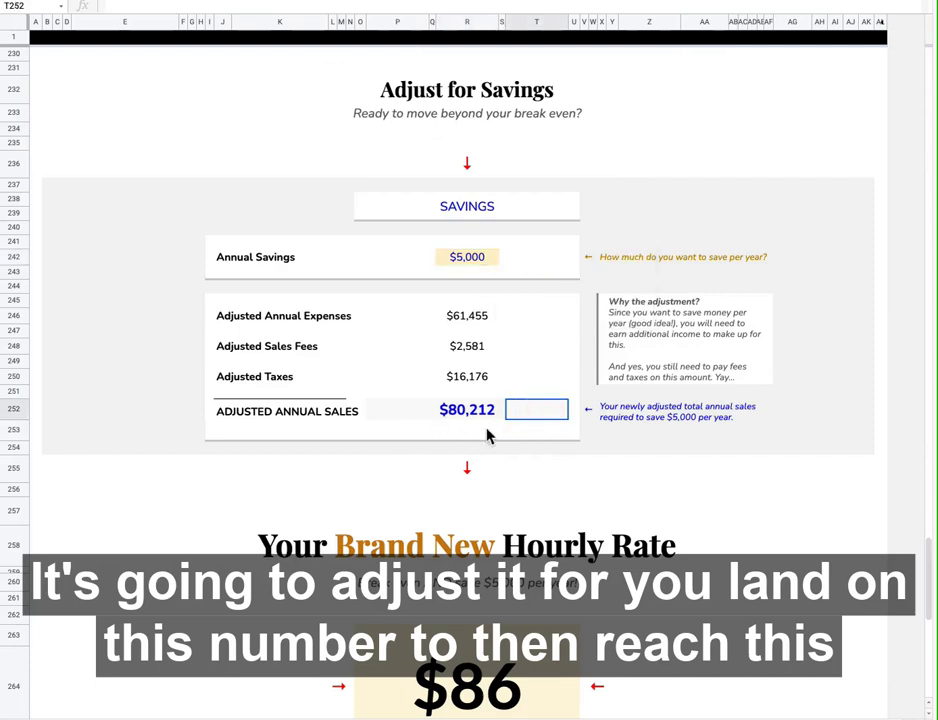
scroll(472, 431, "down", 4)
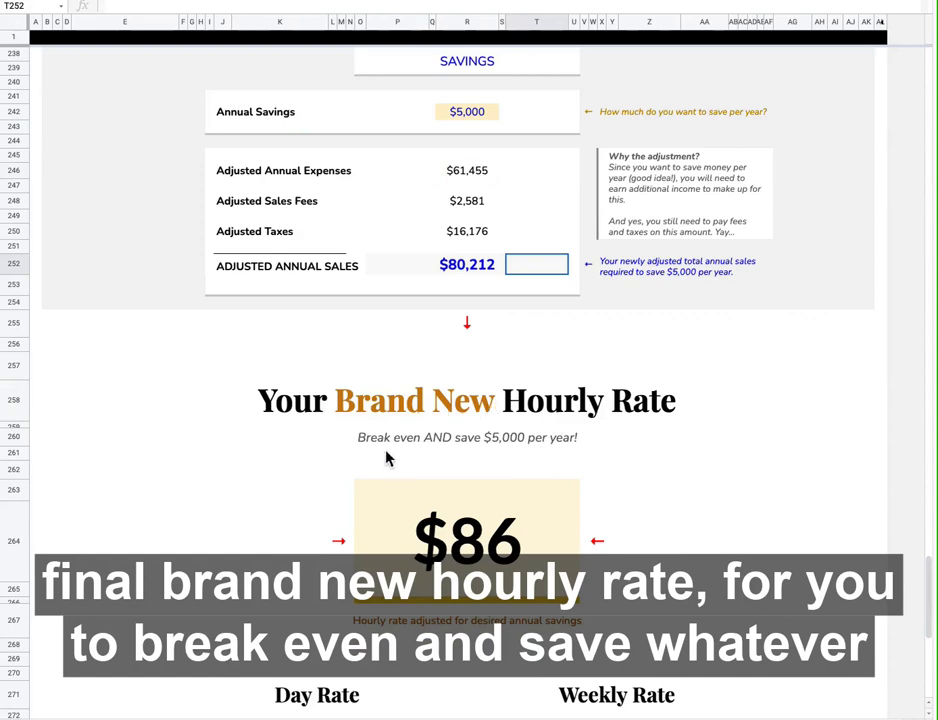
- Inspect the savings subtitle formula and revisit the Annual Savings value
left_click(486, 446)
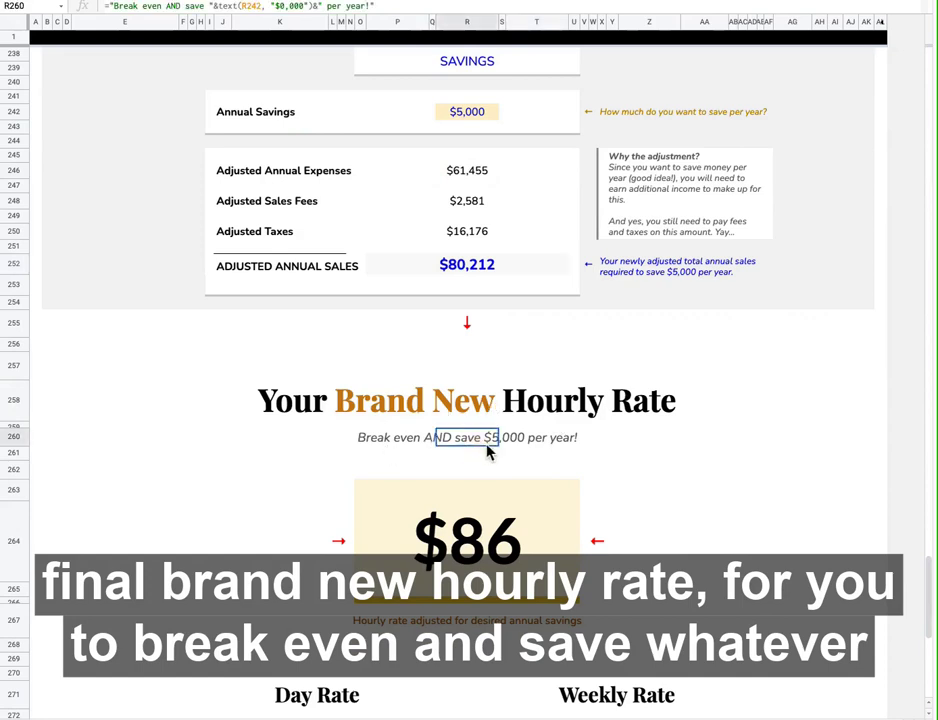
scroll(473, 151, "up", 1)
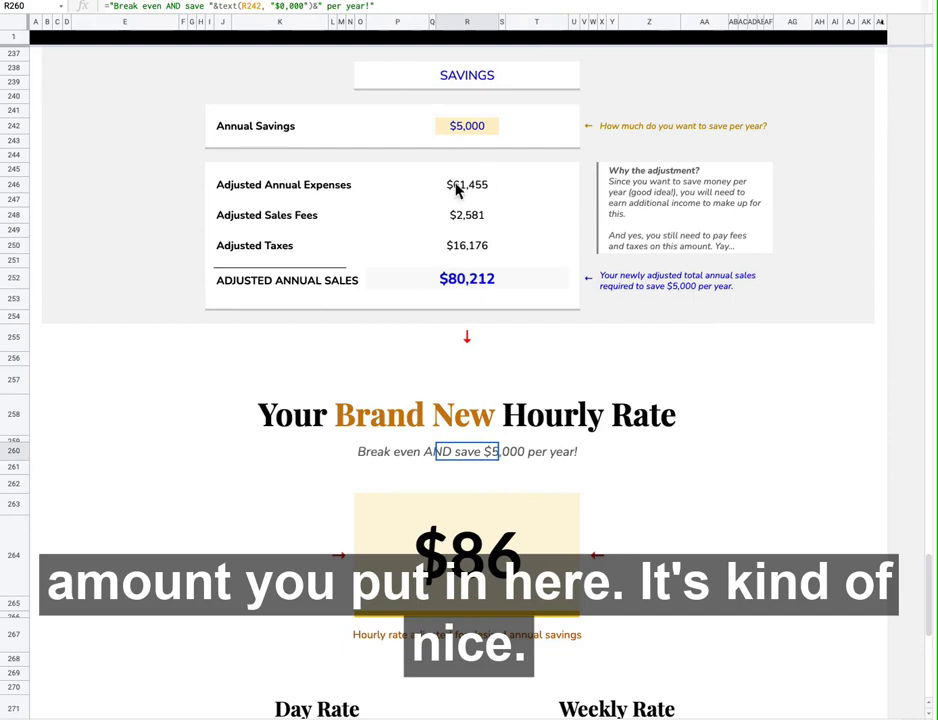
left_click(469, 128)
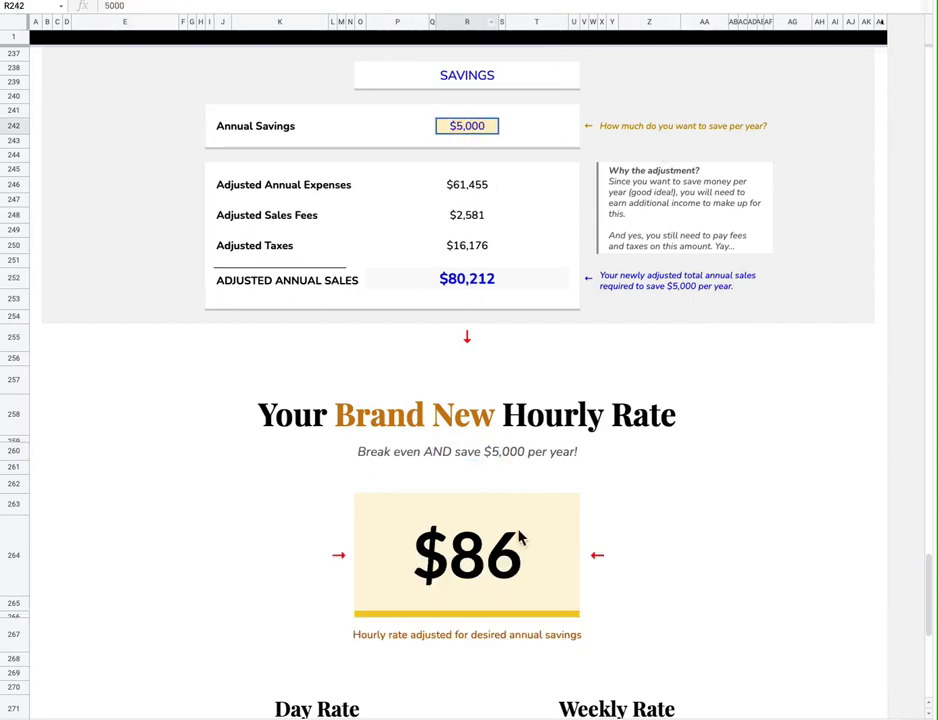
left_click(535, 455)
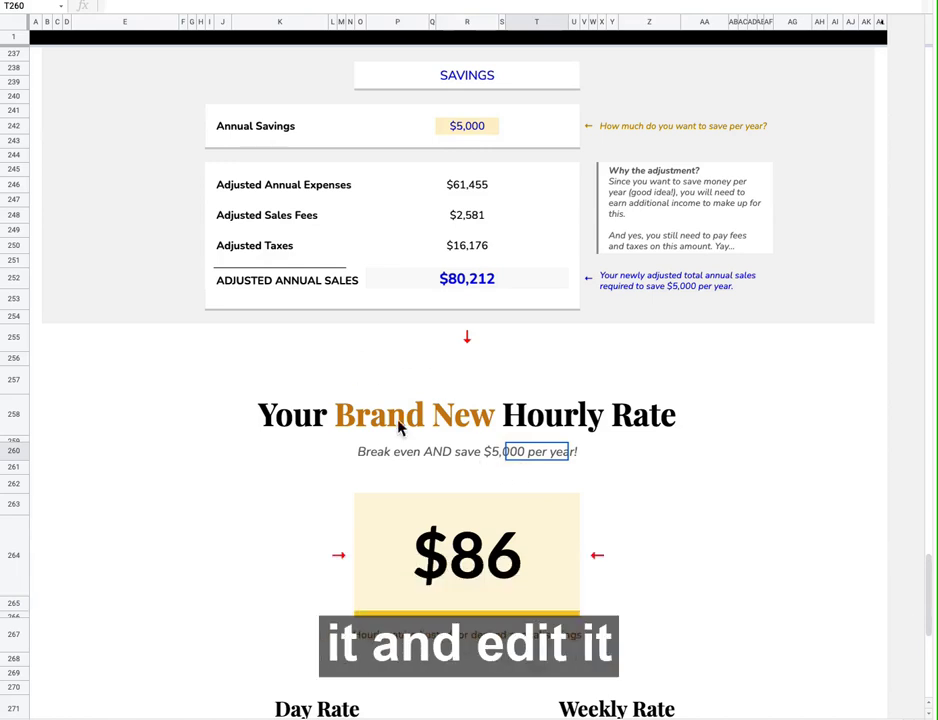
- Scroll down to the new $344 day rate and $1,721 weekly rate boxes
scroll(490, 460, "down", 1)
scroll(466, 432, "down", 4)
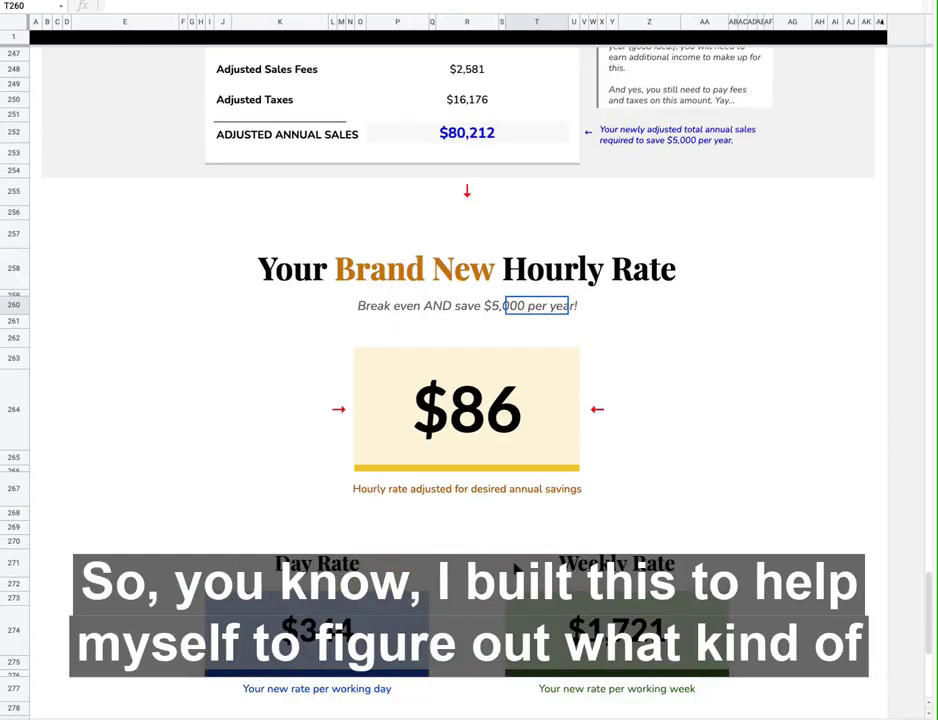
left_click(494, 545)
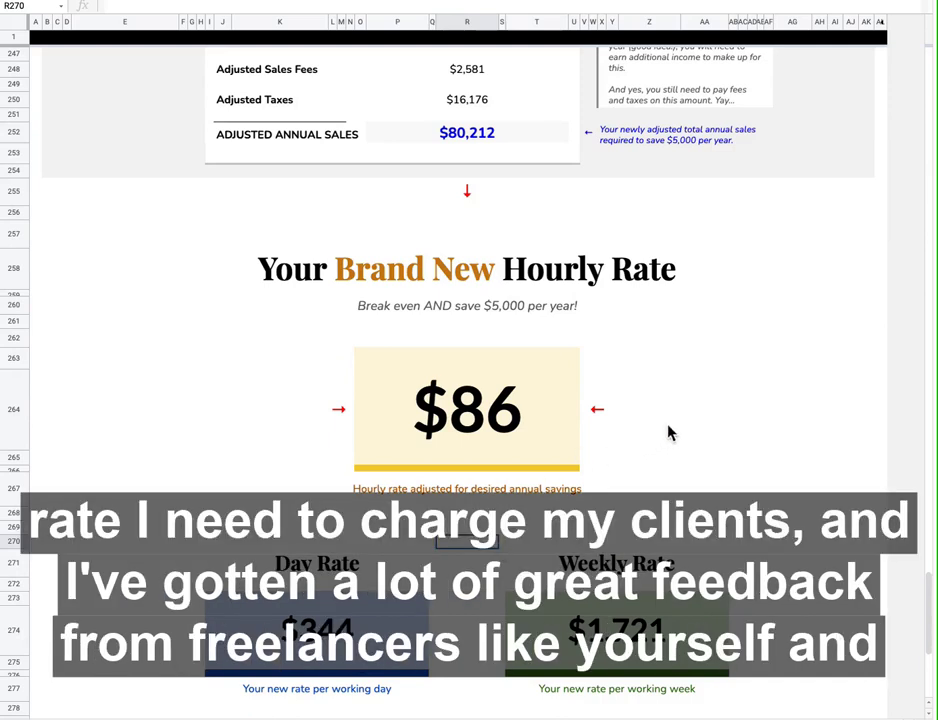
left_click(718, 440)
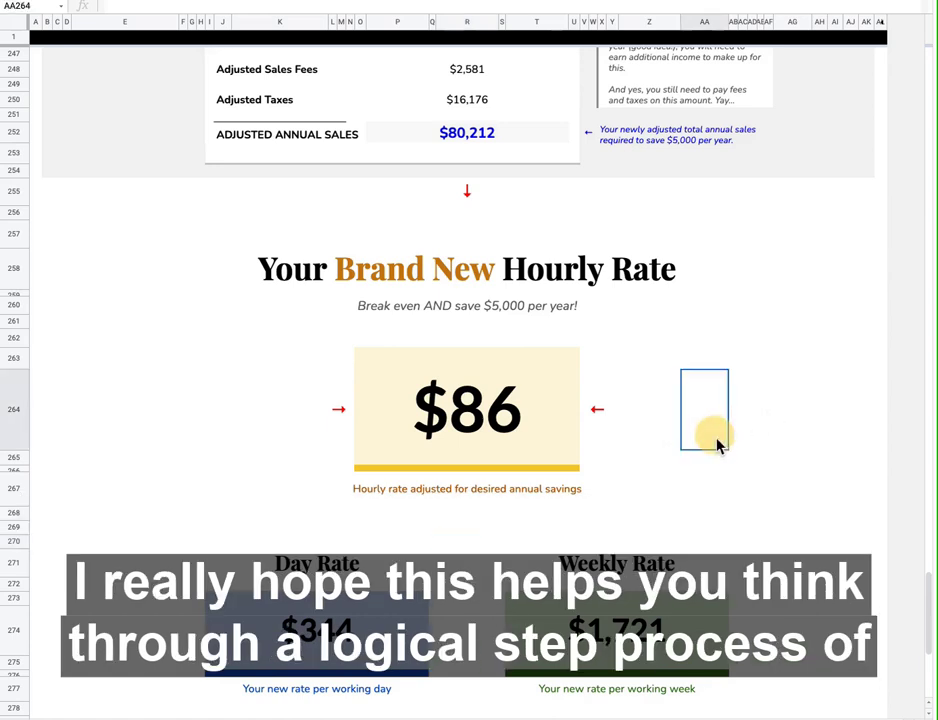
- Scroll back to the top of the sheet, at the START section's Annual Expenses table
scroll(704, 455, "up", 15)
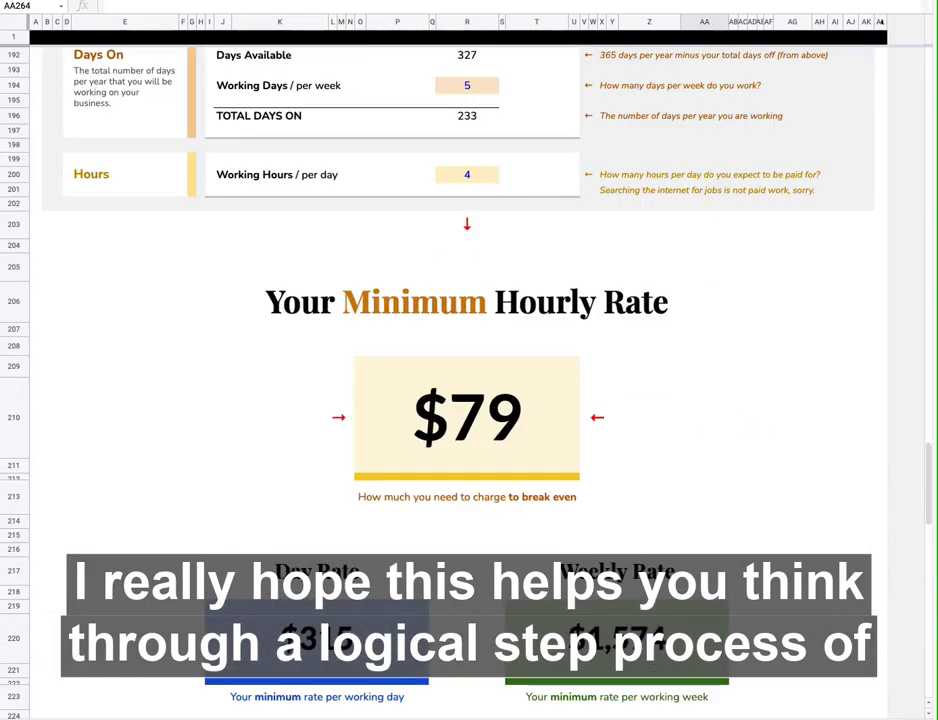
left_click_drag(928, 462, 928, 120)
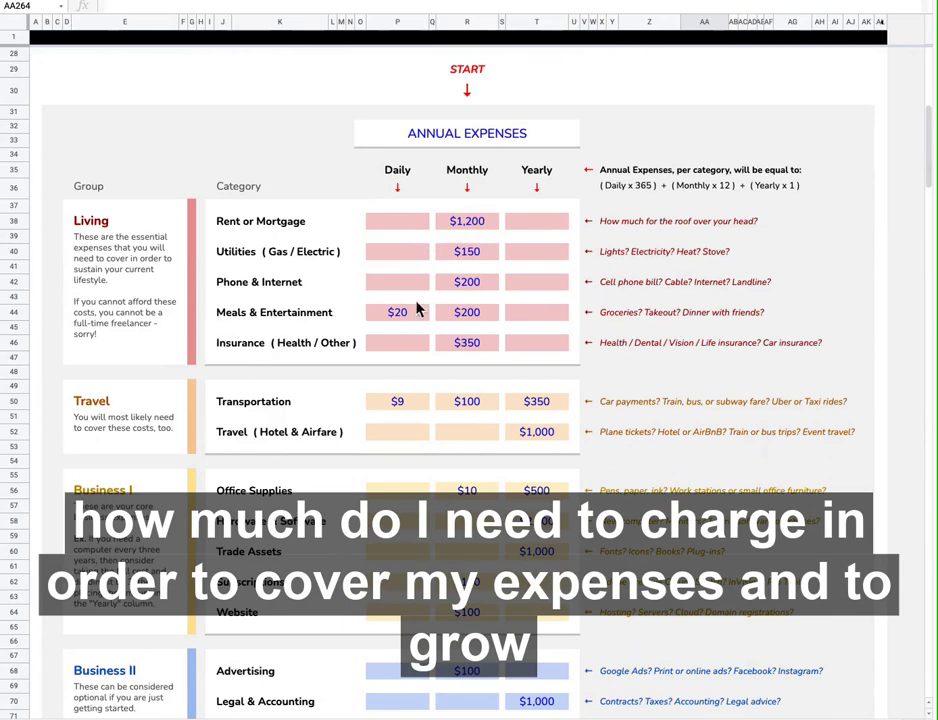
scroll(607, 575, "down", 3)
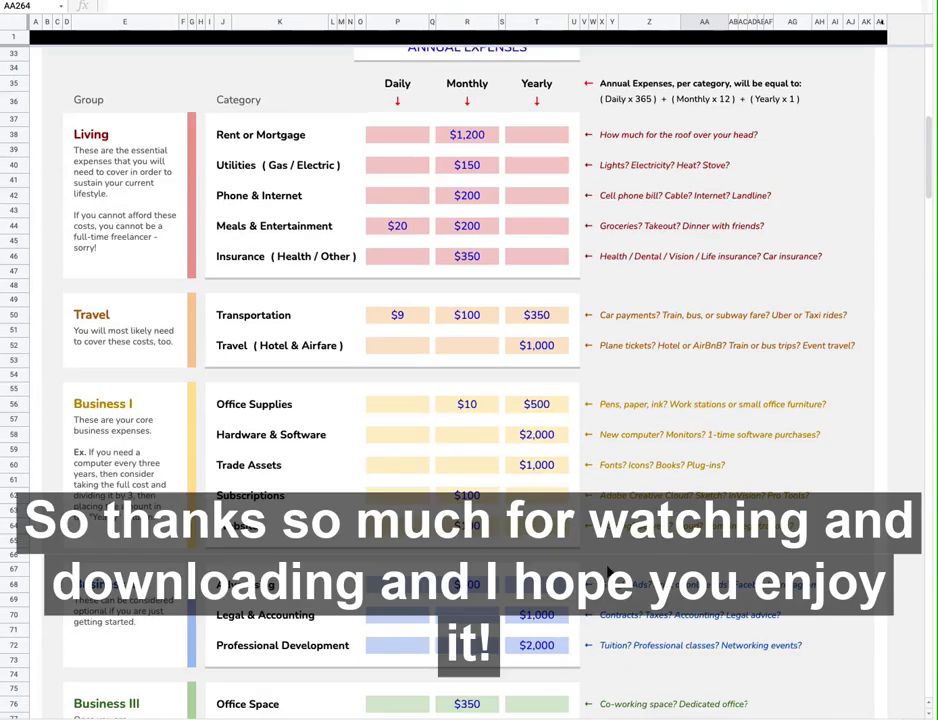